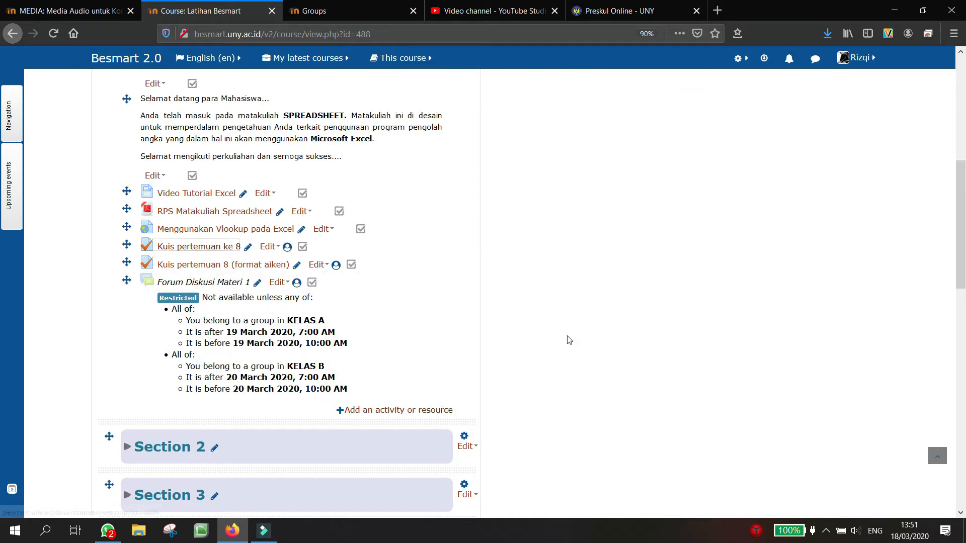
Step: Add a new Assignment activity to course section "1. Pengantar RPS dan Kontrak belajar"
scroll(568, 339, "up", 3)
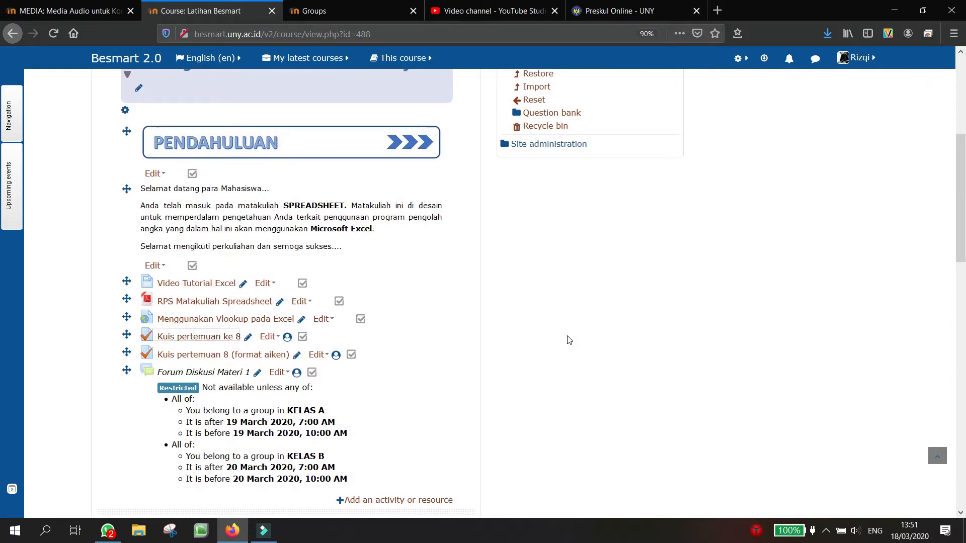
scroll(567, 339, "up", 9)
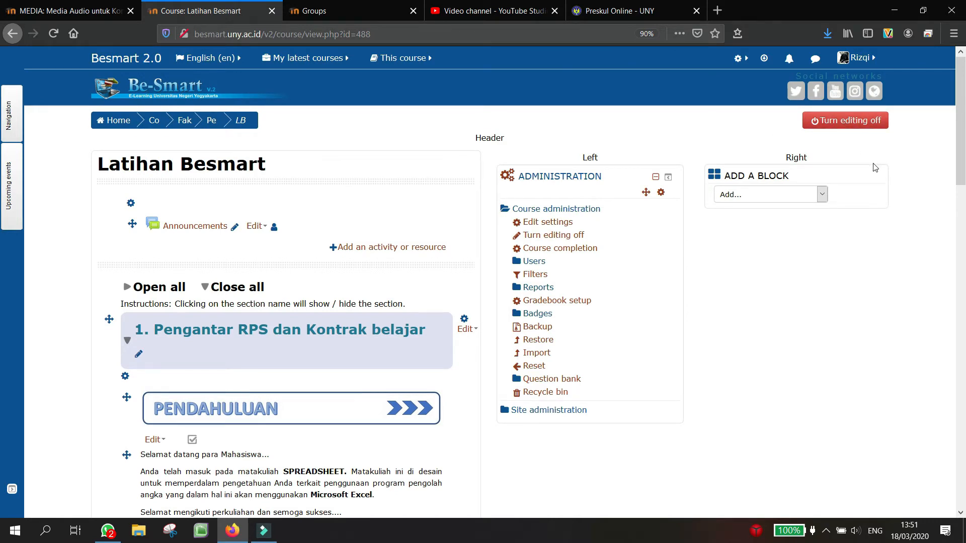
scroll(875, 167, "down", 1)
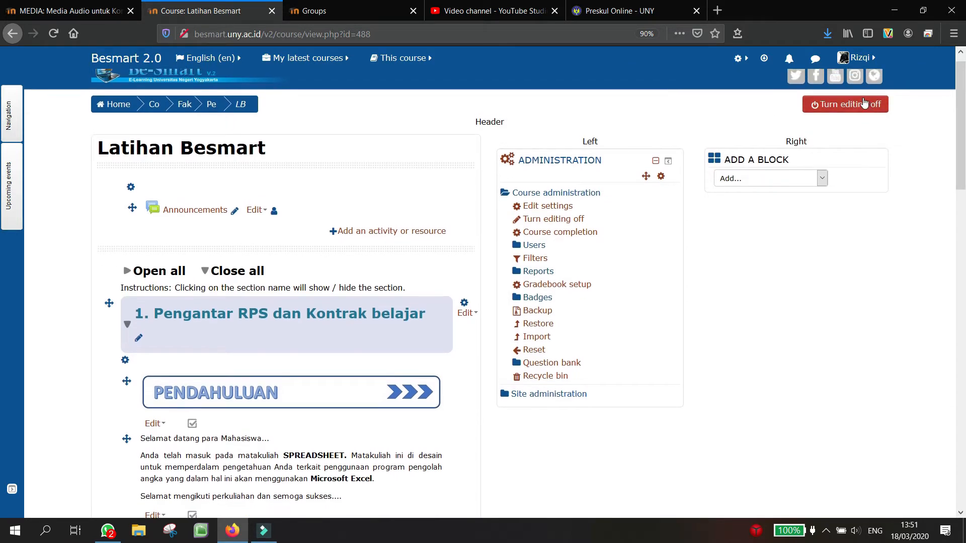
scroll(812, 301, "down", 7)
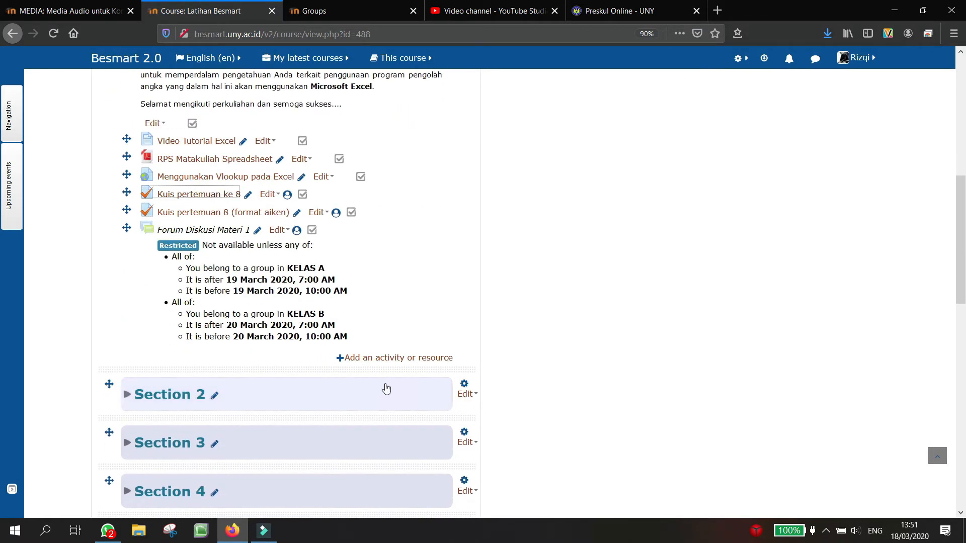
left_click(378, 361)
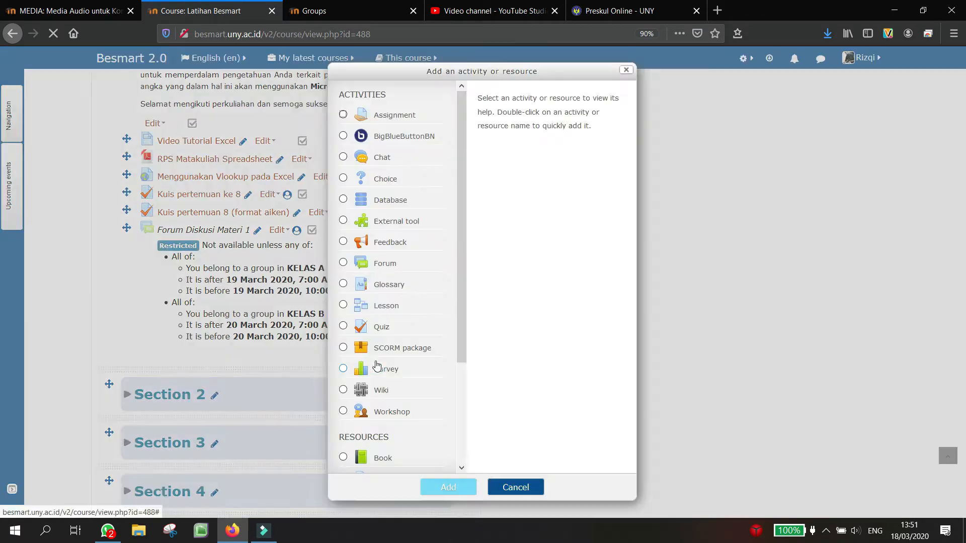
left_click(386, 118)
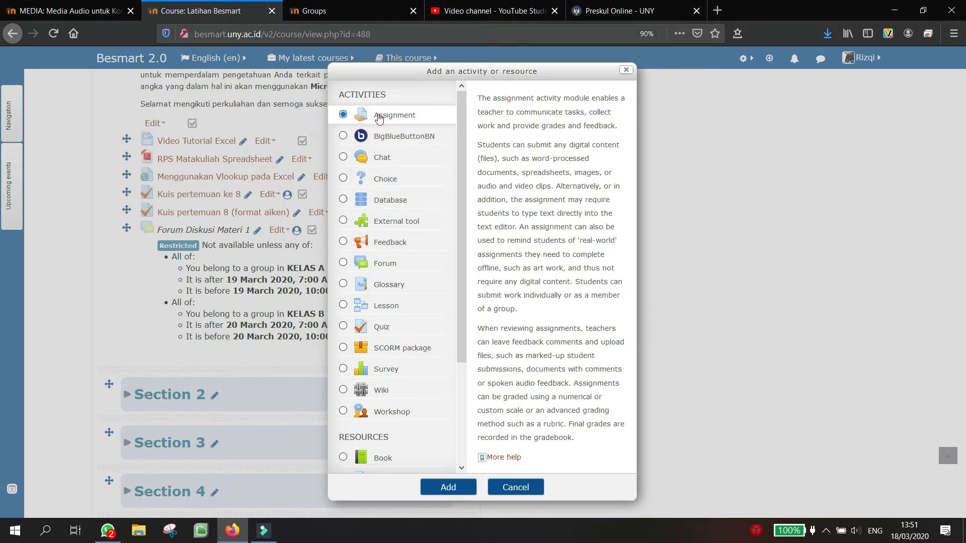
left_click(449, 487)
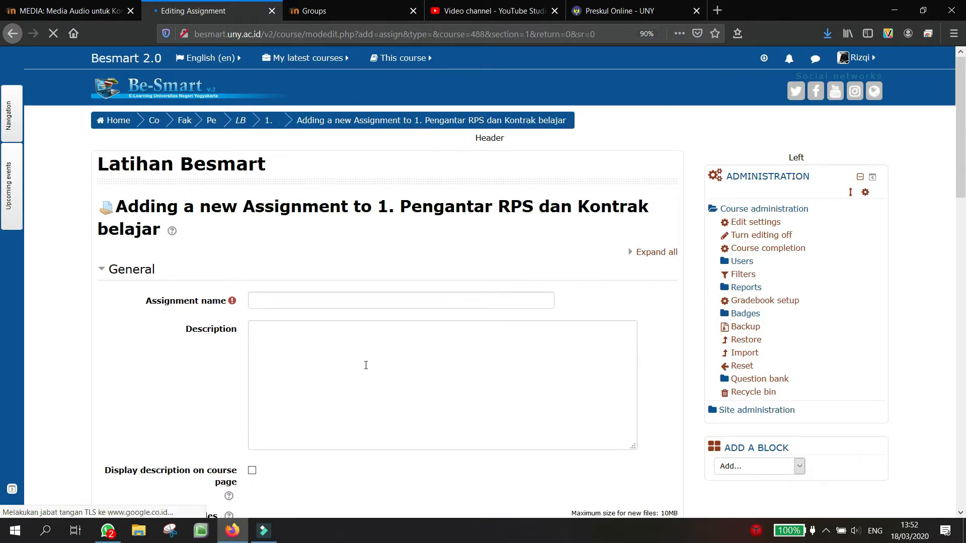
Step: Name the new assignment "Tugas Jurnal Umum"
left_click(334, 297)
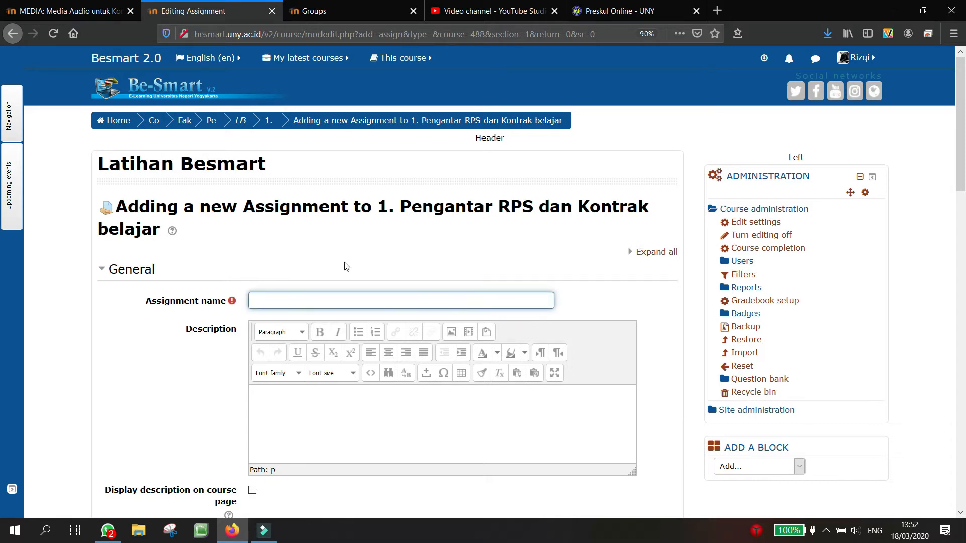
type("Tugas")
type("Jurnal Umum")
Step: Enter the description "Kerjakanlah tugas pada lampiran file berikut ini pada sebuah file Excel. Upload hasil kerjaan kalian sebelum batas waktu yang ditentukan berakhir."
scroll(345, 267, "down", 3)
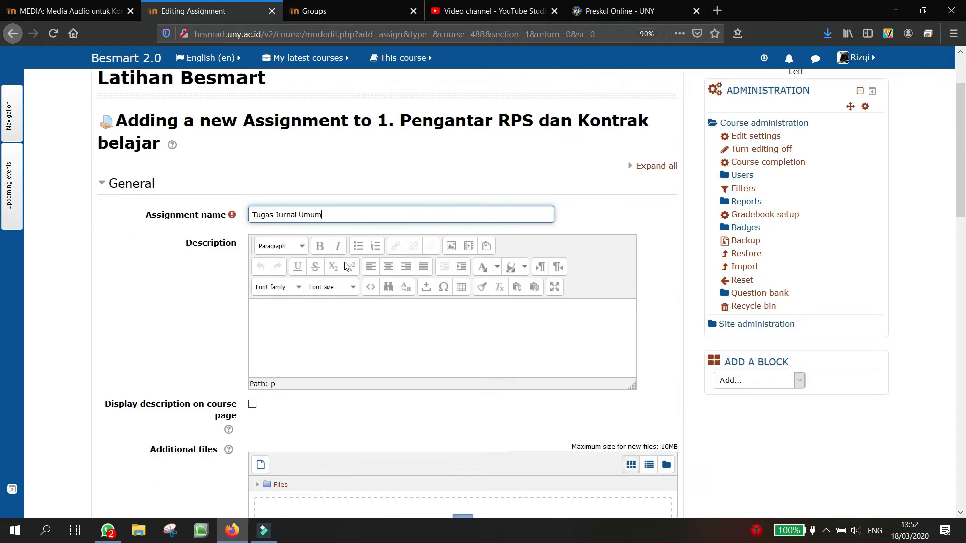
left_click(345, 262)
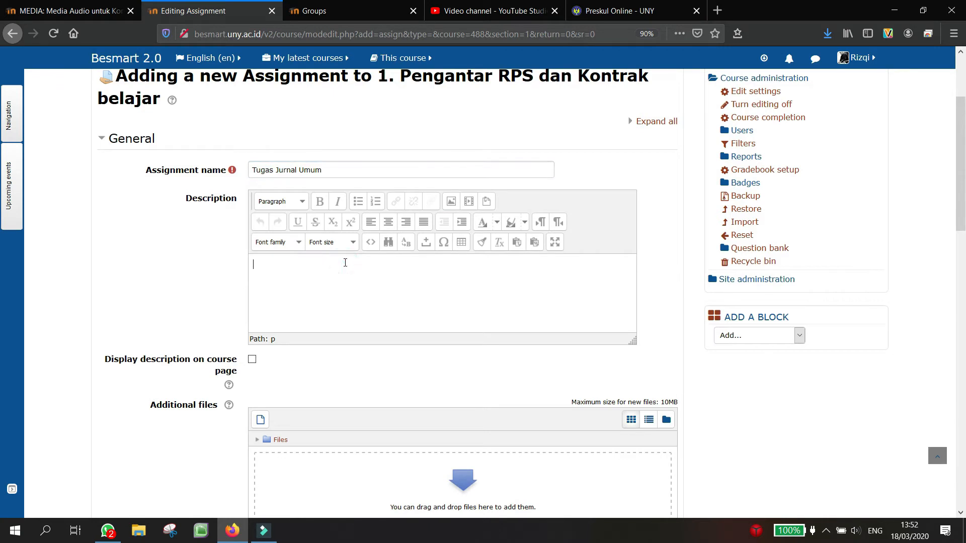
scroll(345, 265, "down", 2)
scroll(345, 267, "up", 1)
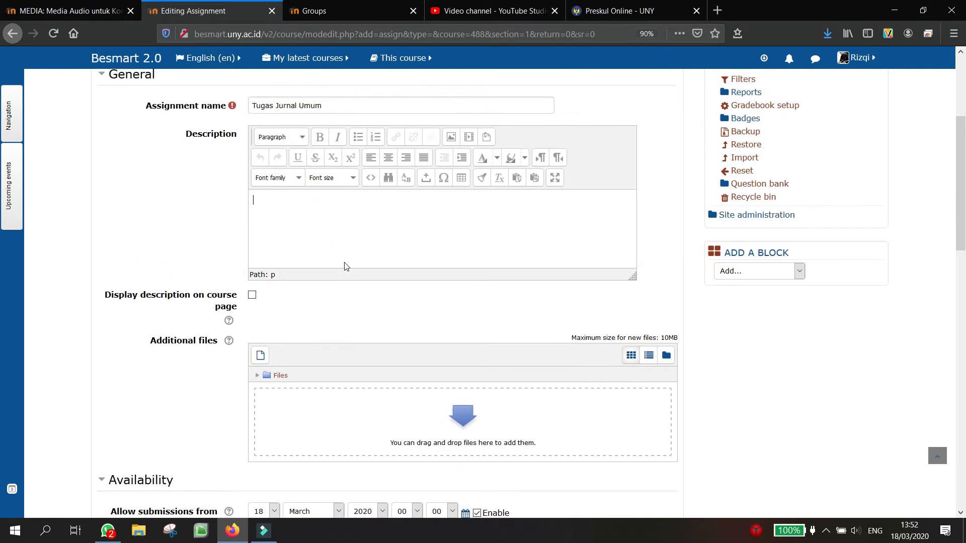
scroll(345, 266, "up", 1)
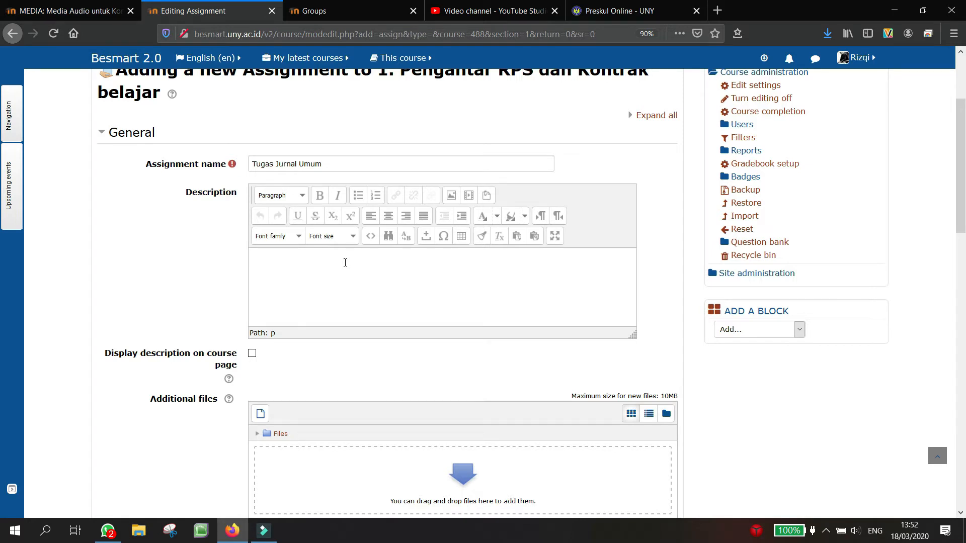
type("Kerjakanlah tugas pada lampir")
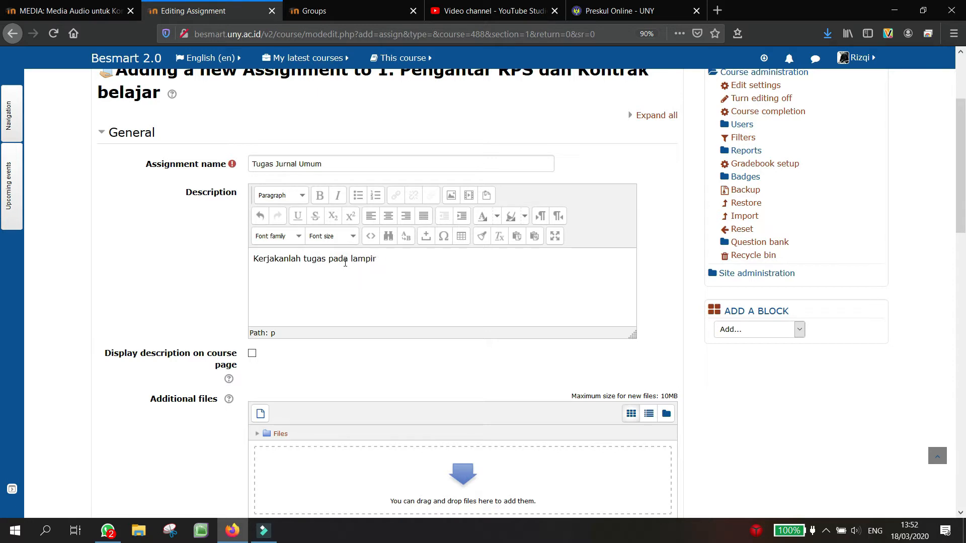
type("an file berikut ini pada sebua")
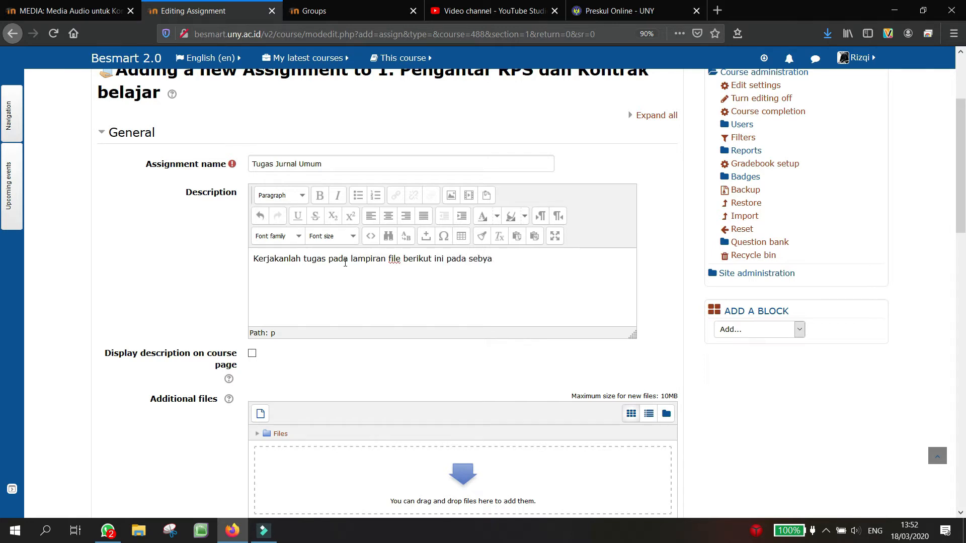
type("h file Excel. Upload hasi")
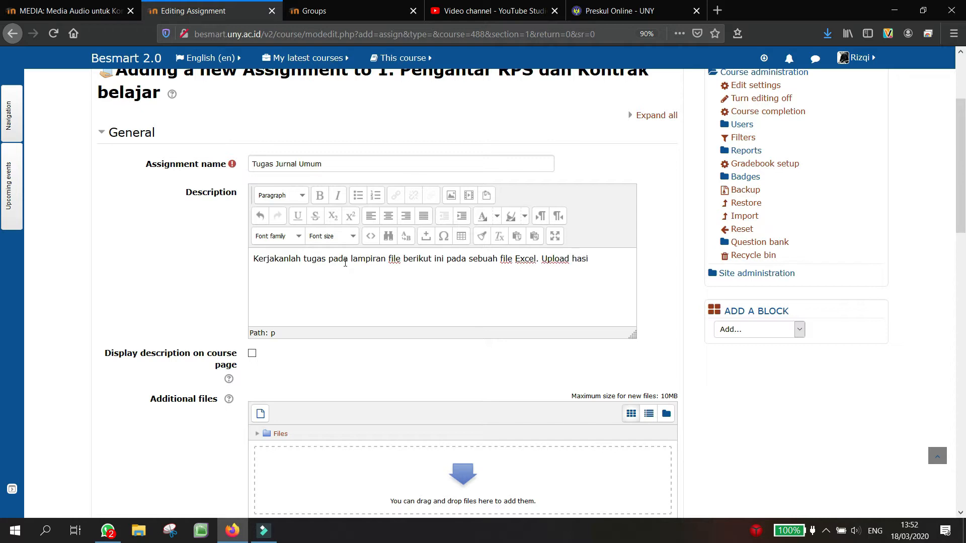
type("l kerjaan kalian sebelum b")
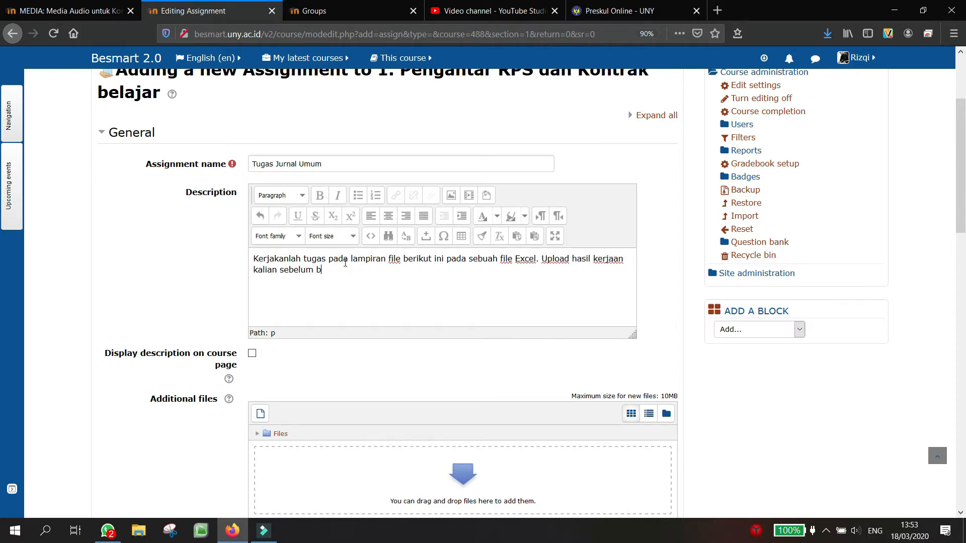
type("atas waktu yang ditentukan berakhitr")
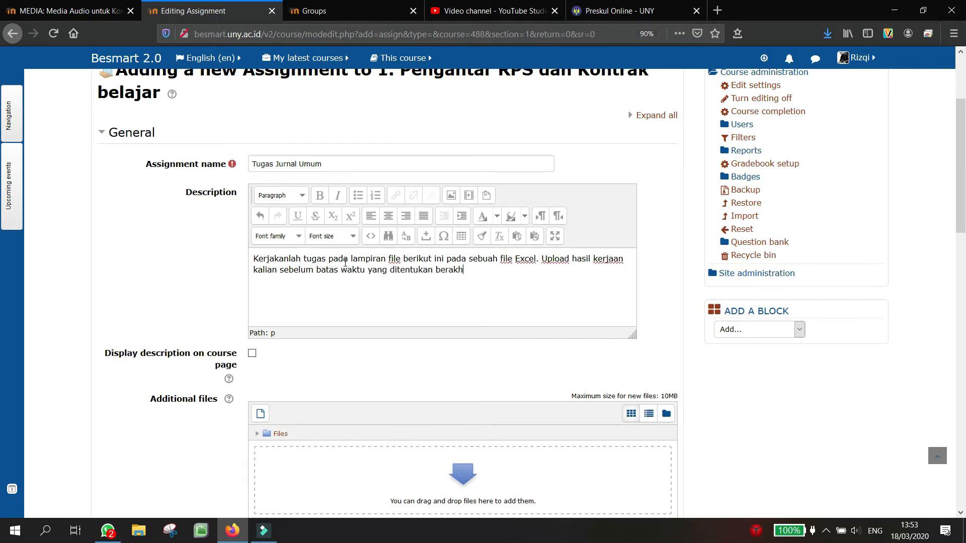
key("BackSpace")
key("BackSpace")
type("r")
Step: Upload the PDF "Bab II Jurnal Umum" from the BUKU 1 folder under MODUL SPREAD SHEET, Excel Akuntansi as an additional file of the assignment
scroll(407, 286, "down", 2)
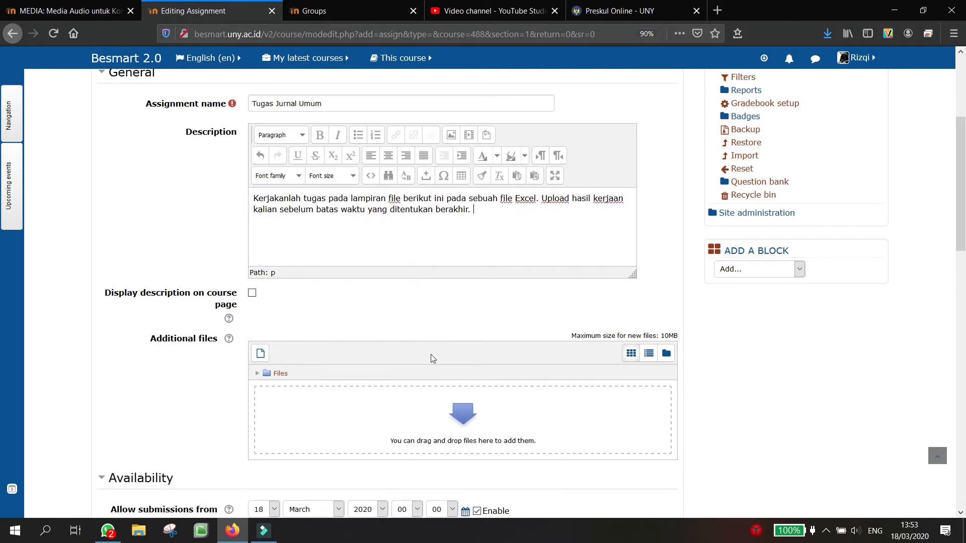
left_click(473, 419)
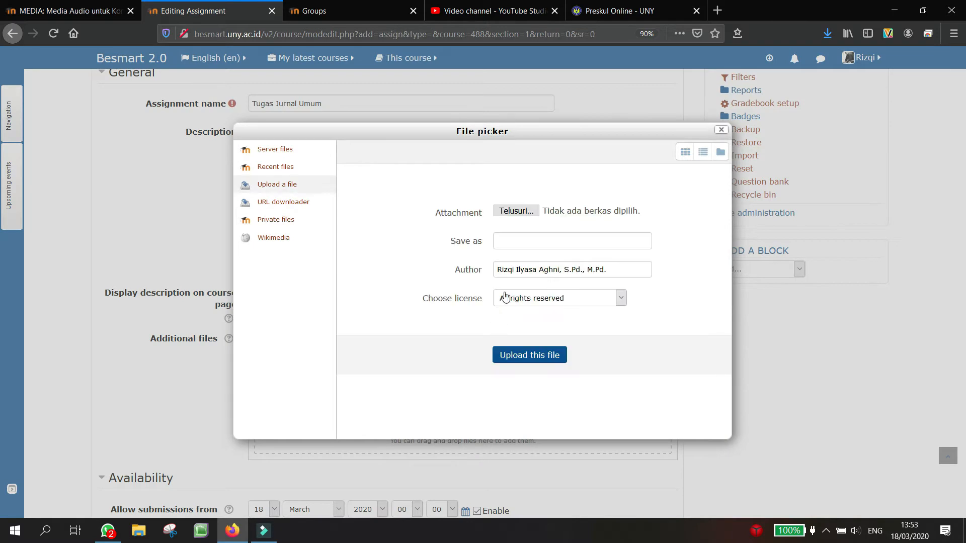
left_click(517, 210)
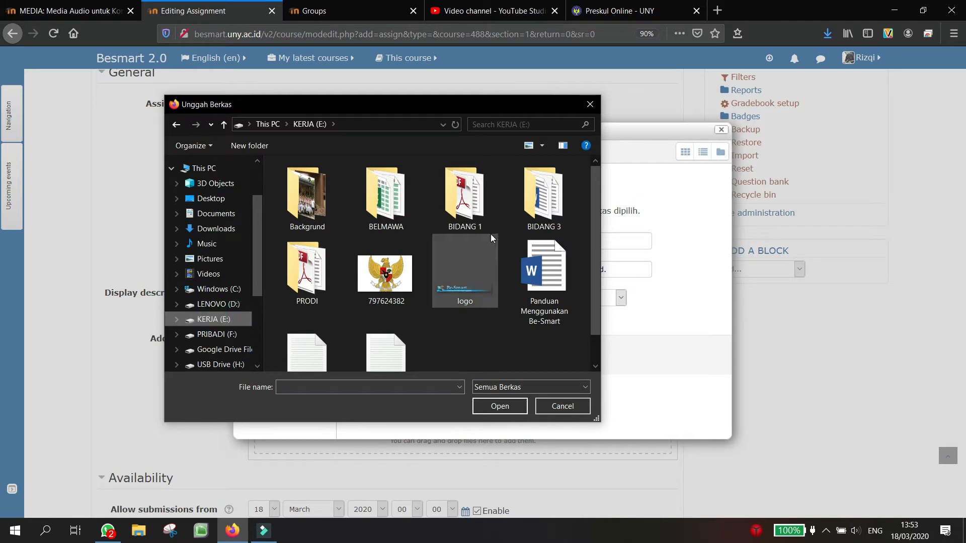
double_click(304, 297)
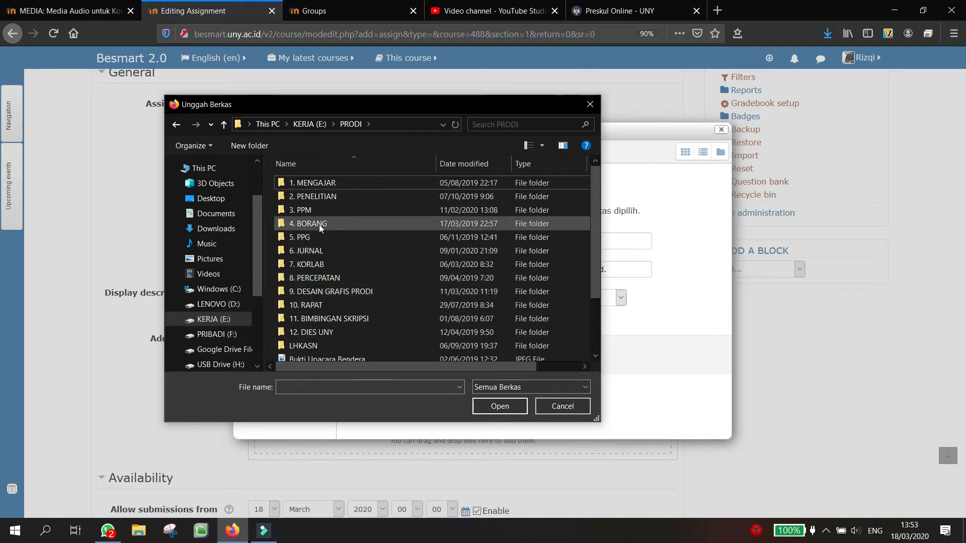
double_click(322, 186)
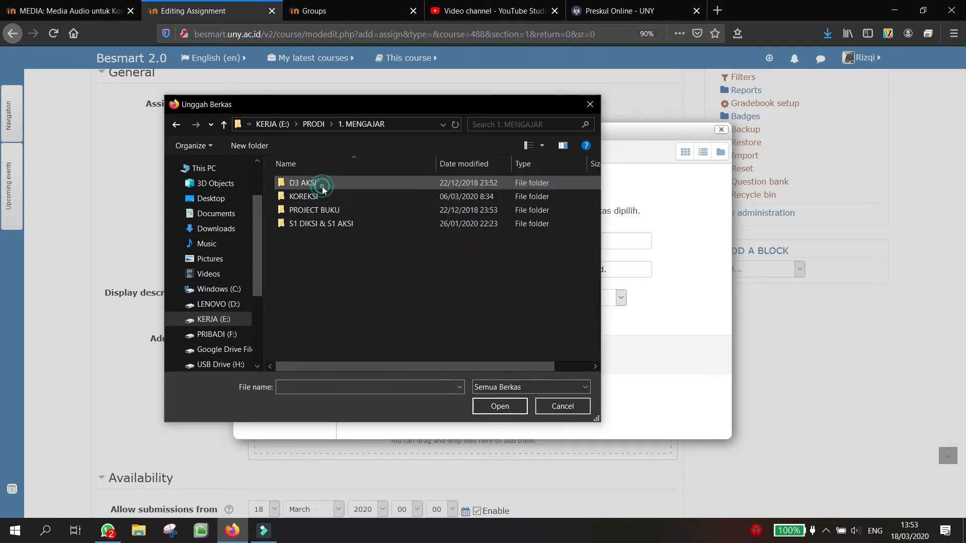
double_click(320, 224)
double_click(318, 238)
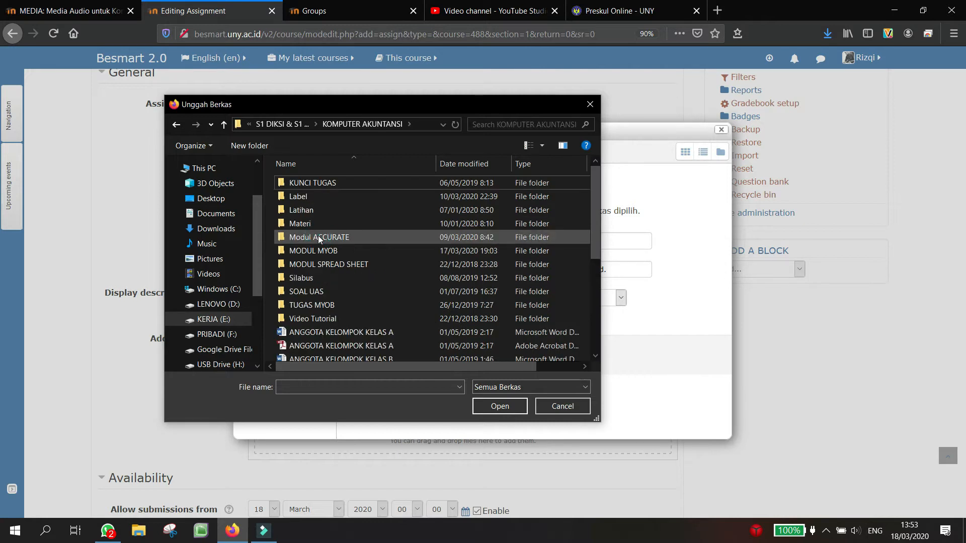
double_click(317, 264)
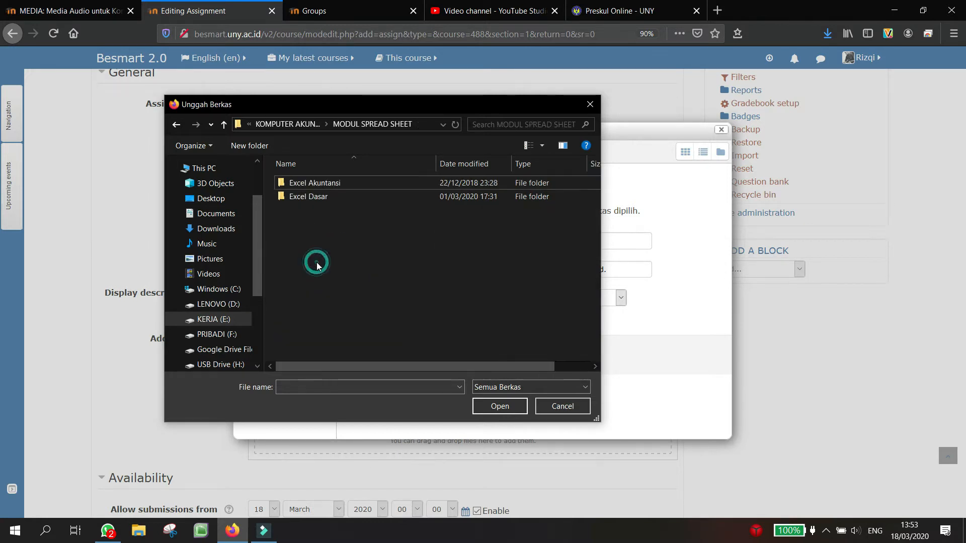
double_click(312, 185)
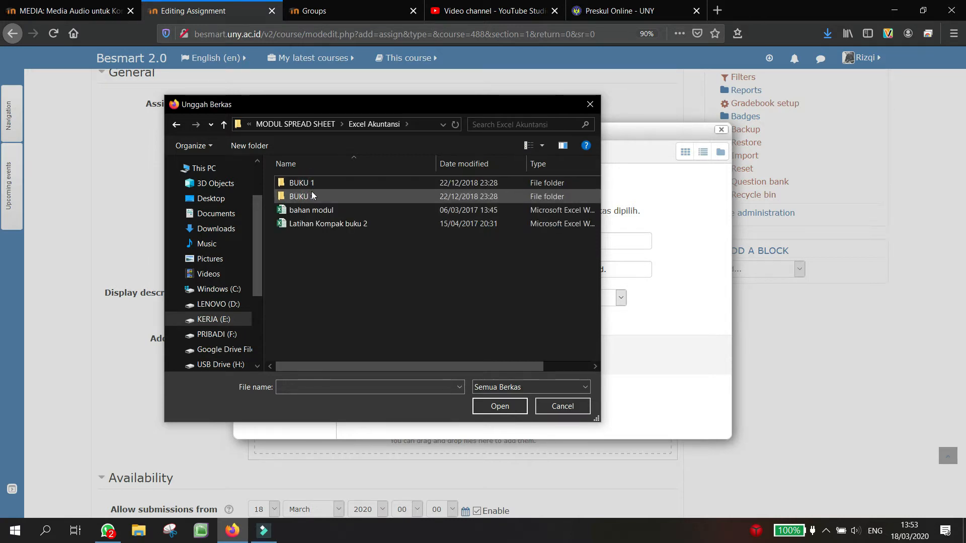
double_click(312, 185)
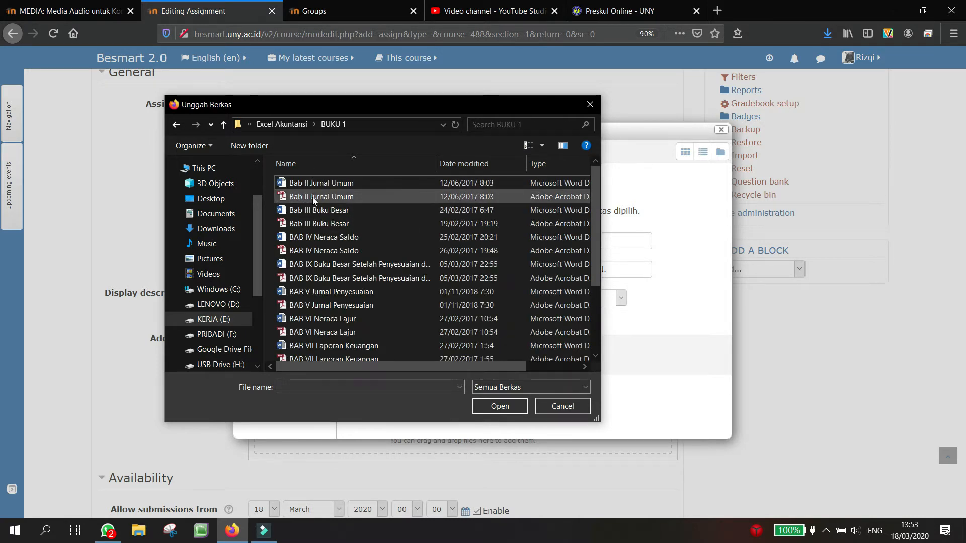
double_click(312, 196)
left_click(529, 361)
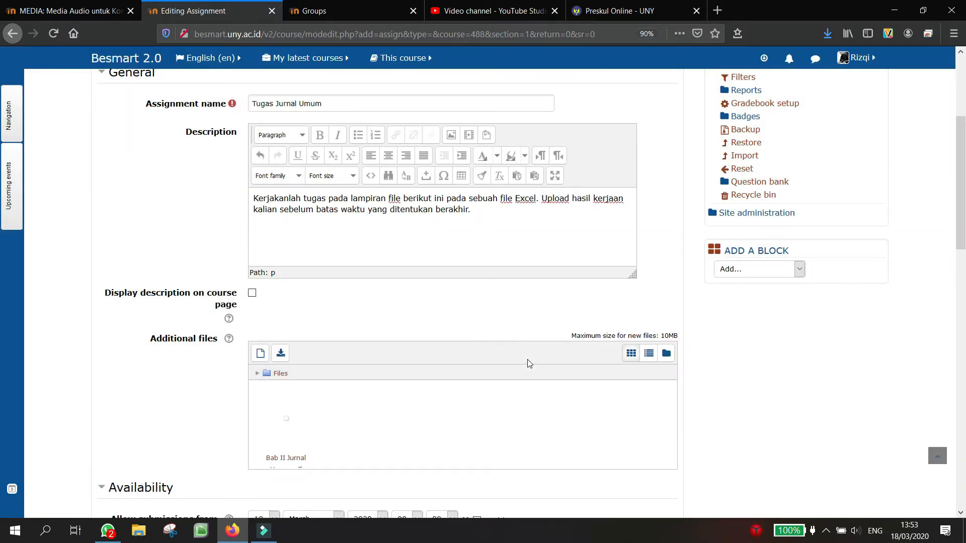
Step: Disable the "Allow submissions from", "Due date" and "Remind me to grade by" dates in the assignment's availability settings
scroll(528, 362, "down", 3)
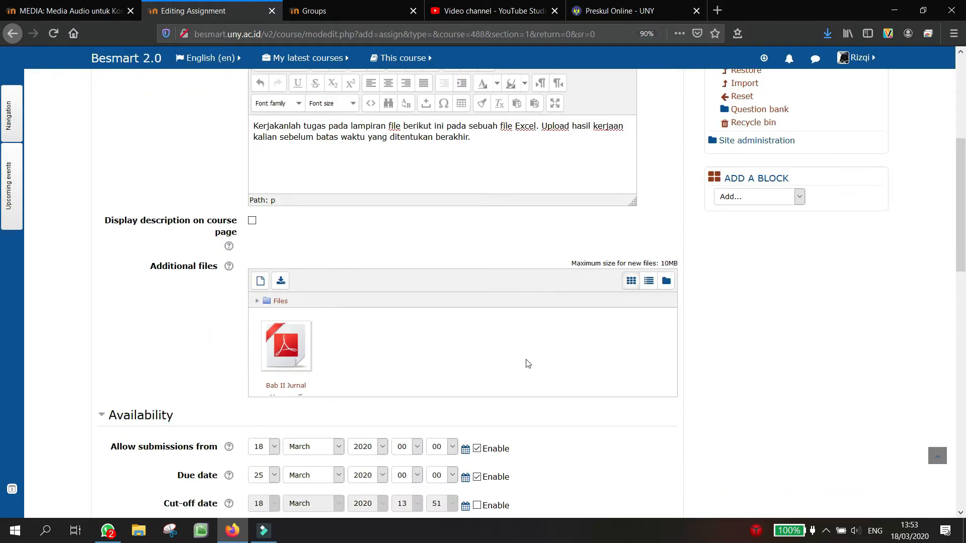
scroll(481, 404, "down", 5)
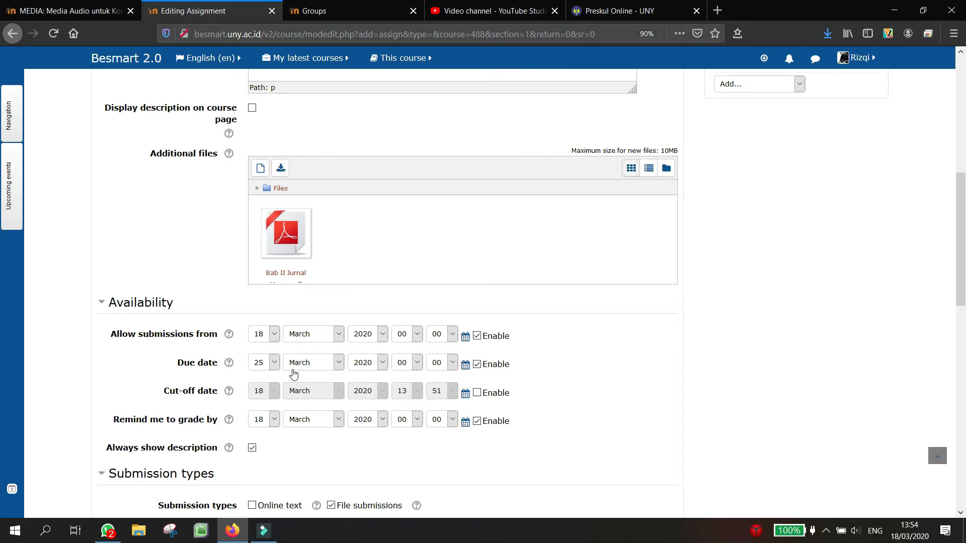
left_click(488, 337)
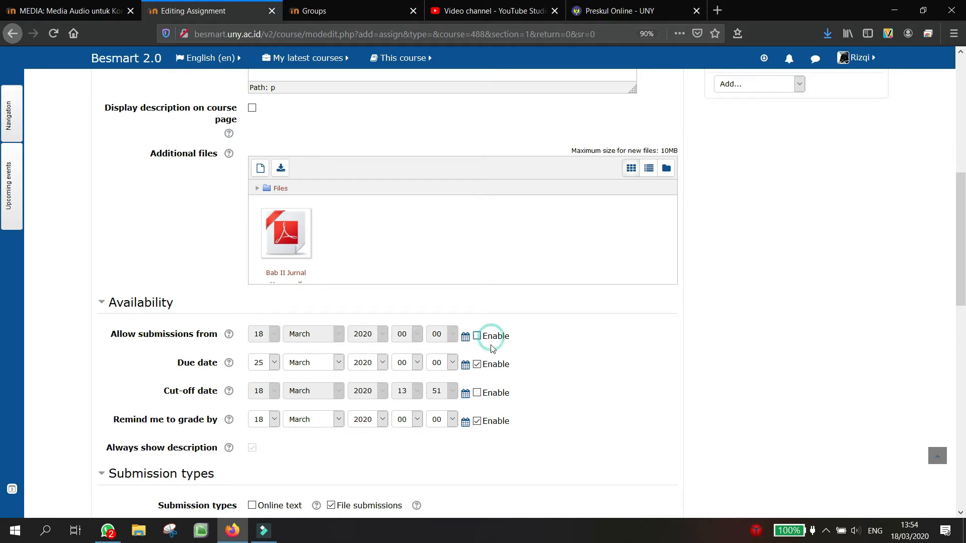
left_click(485, 365)
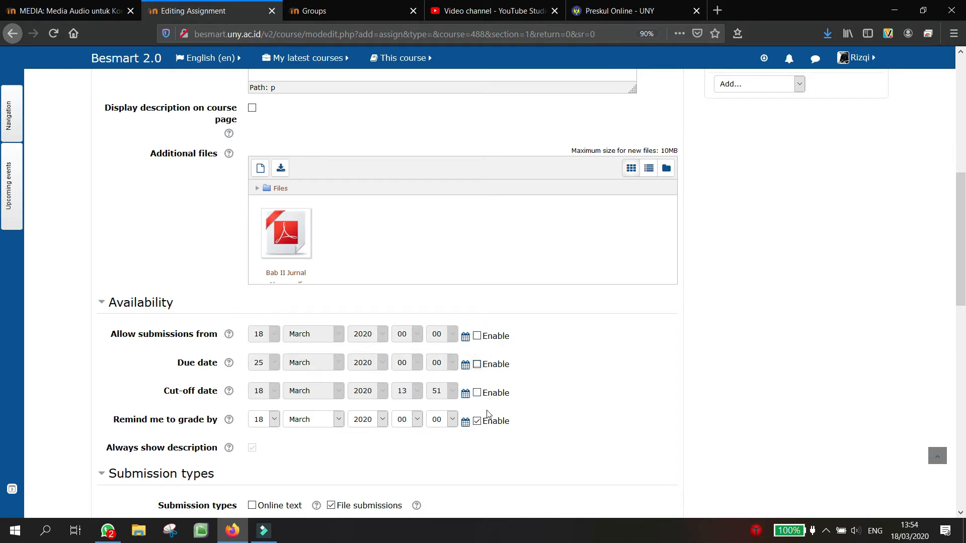
left_click(486, 423)
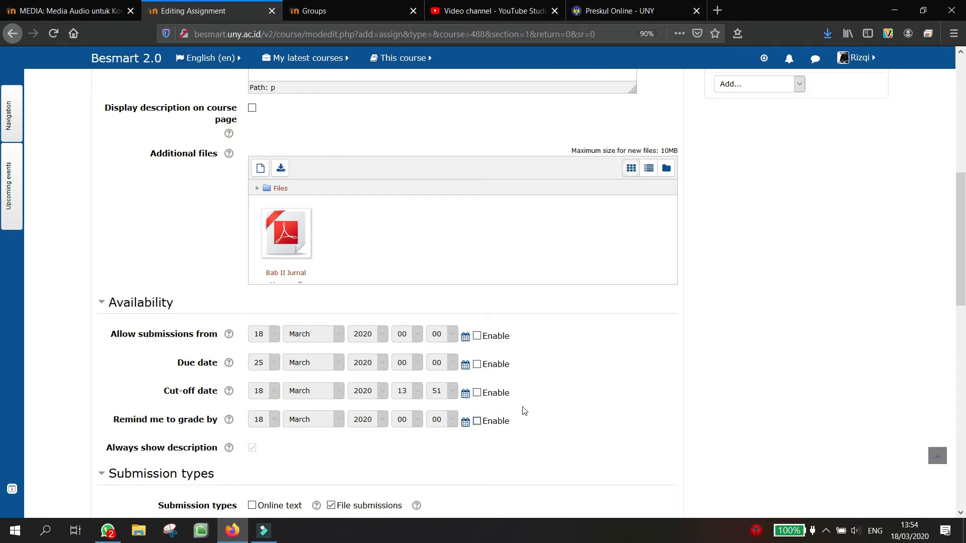
Step: Expand the Restrict access settings of the assignment
scroll(524, 411, "down", 4)
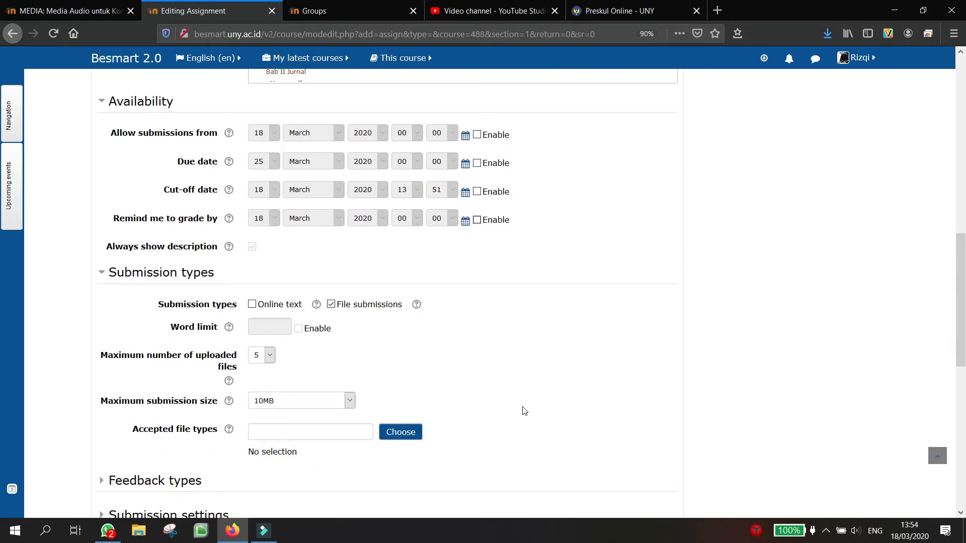
scroll(523, 411, "down", 4)
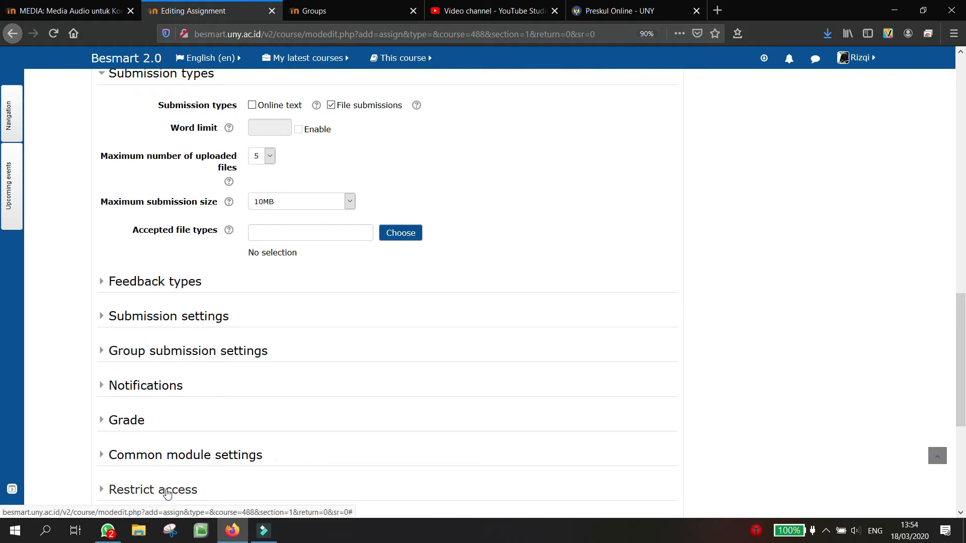
scroll(168, 493, "down", 1)
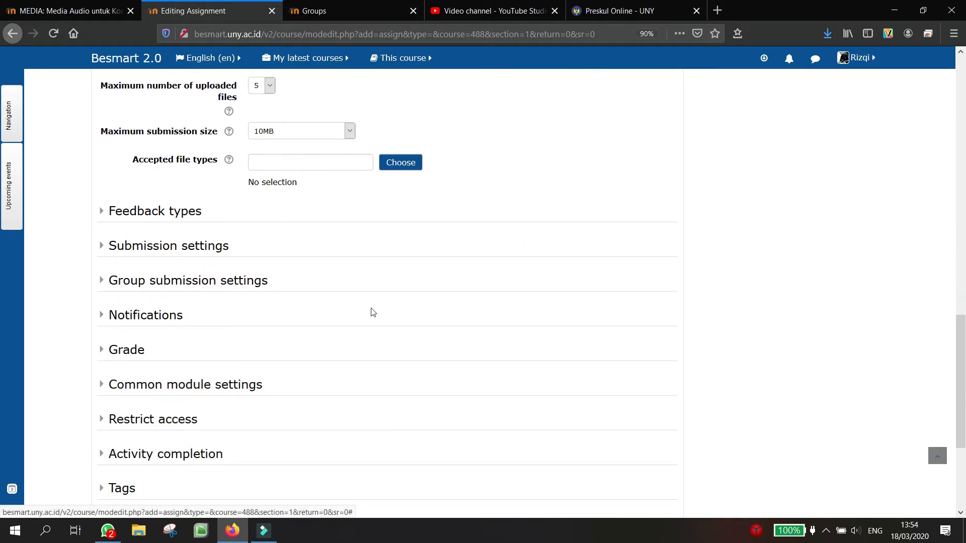
scroll(371, 312, "up", 4)
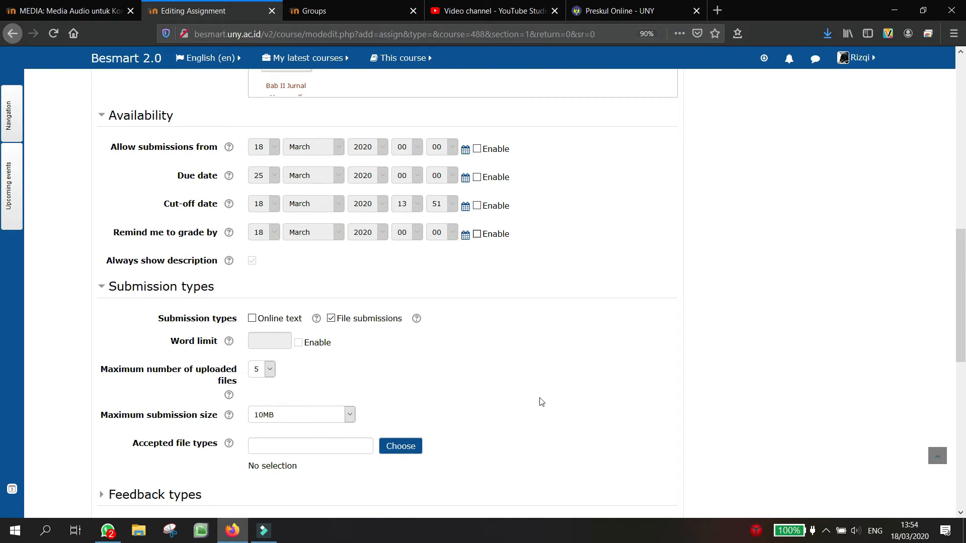
scroll(541, 402, "down", 3)
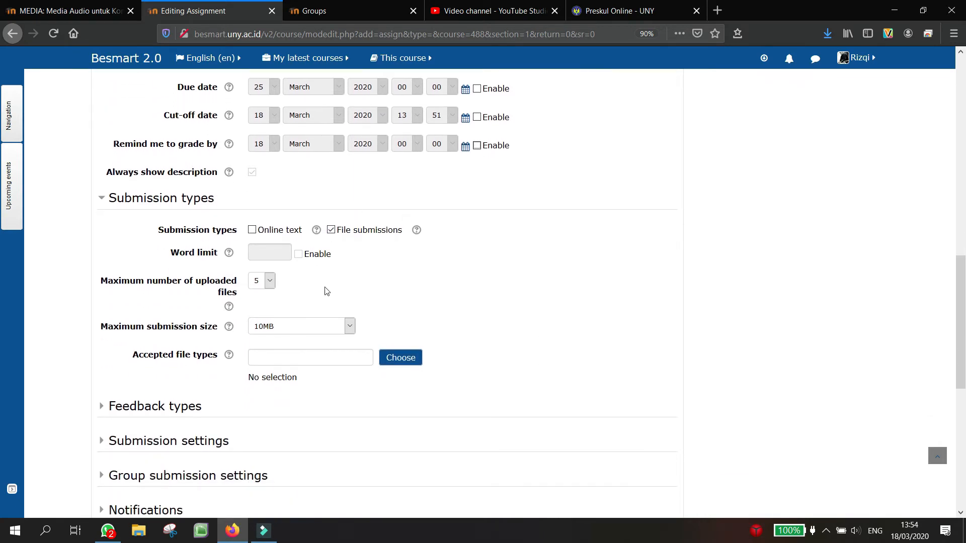
scroll(460, 278, "down", 6)
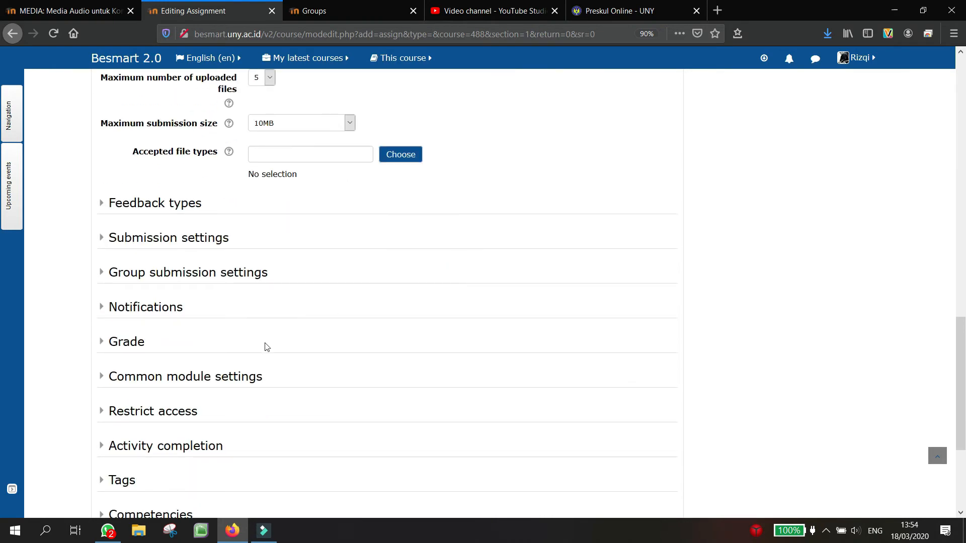
left_click(174, 415)
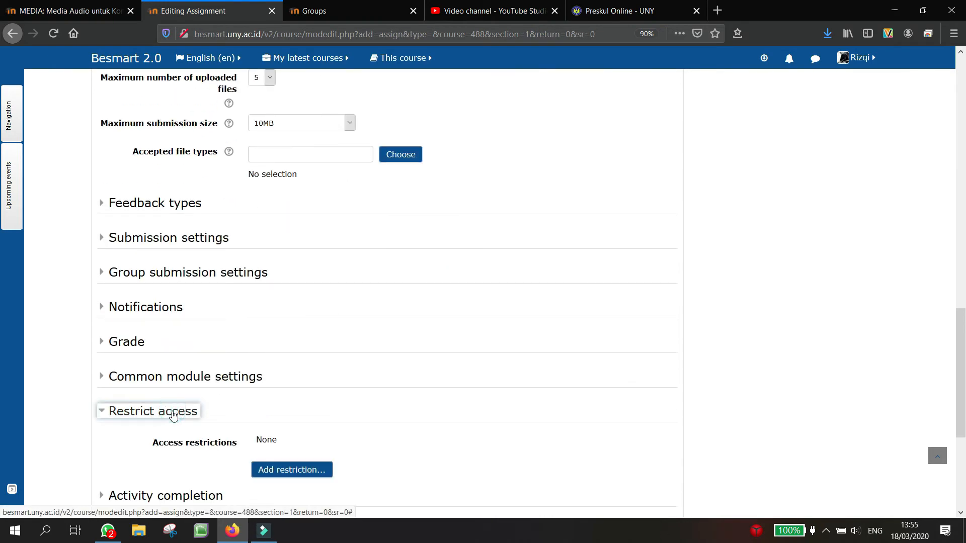
scroll(174, 415, "down", 2)
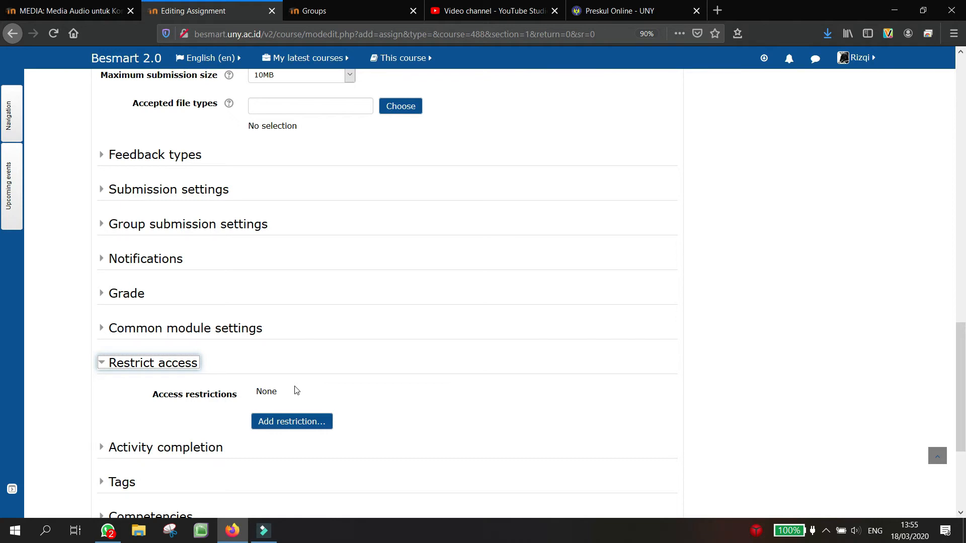
scroll(296, 390, "up", 15)
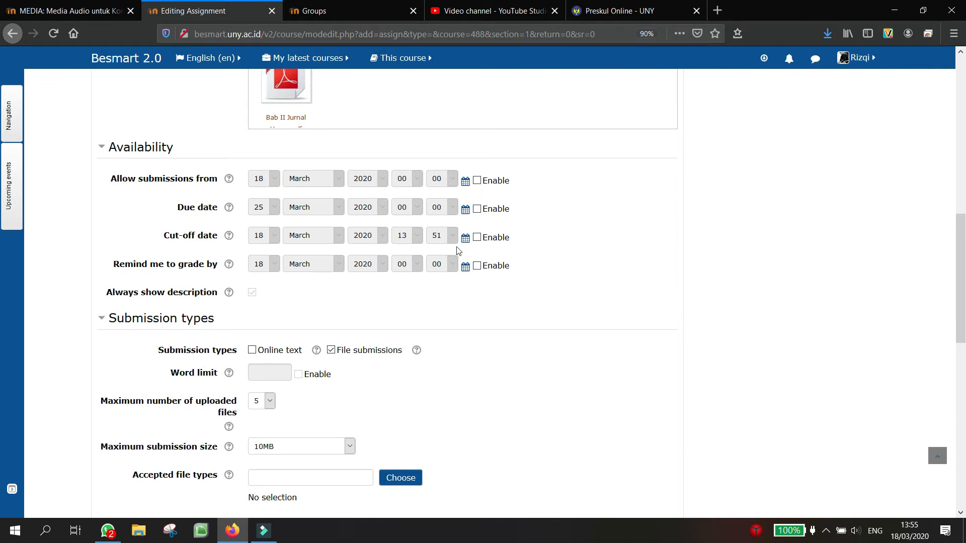
left_click(486, 183)
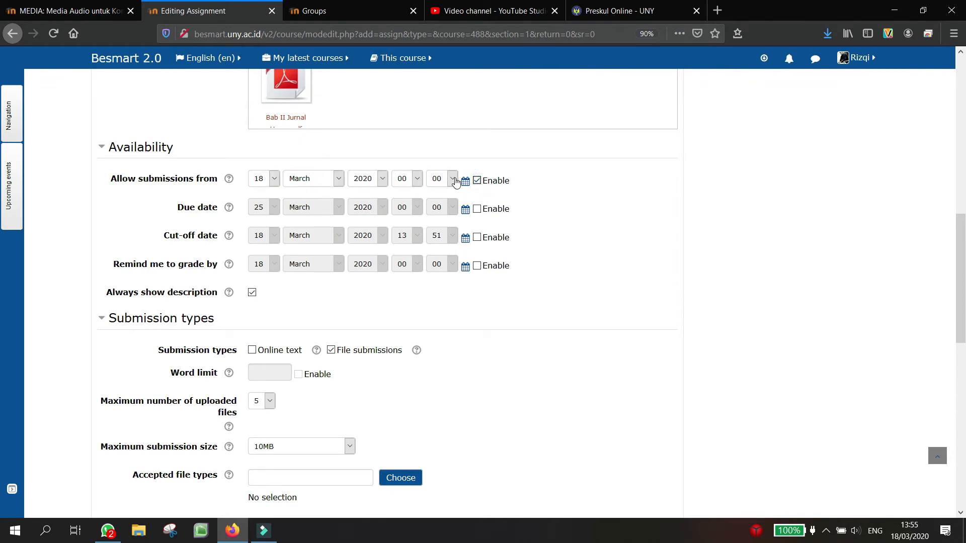
left_click(477, 180)
Step: Check the March 2020 dates in the system calendar
scroll(487, 214, "down", 1)
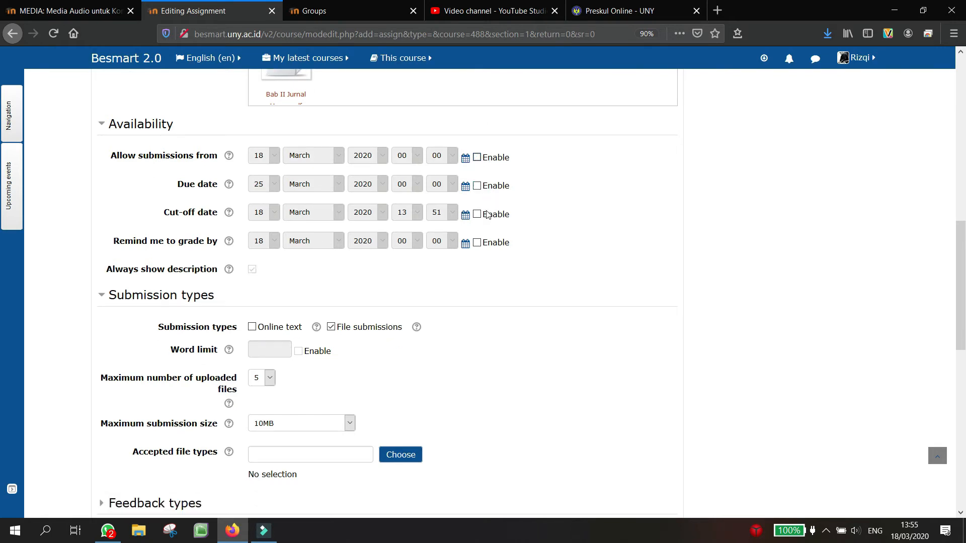
scroll(487, 213, "down", 3)
scroll(487, 214, "down", 4)
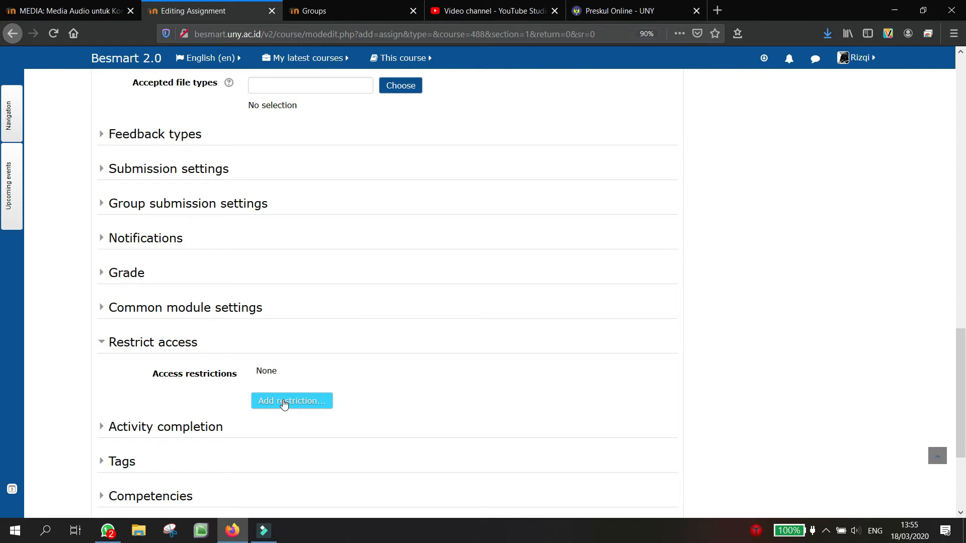
left_click(911, 529)
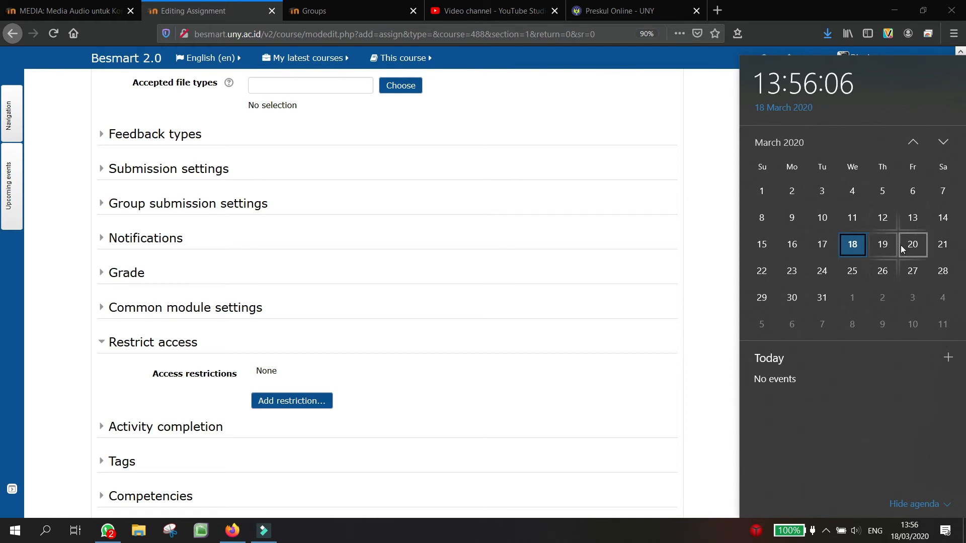
left_click(599, 373)
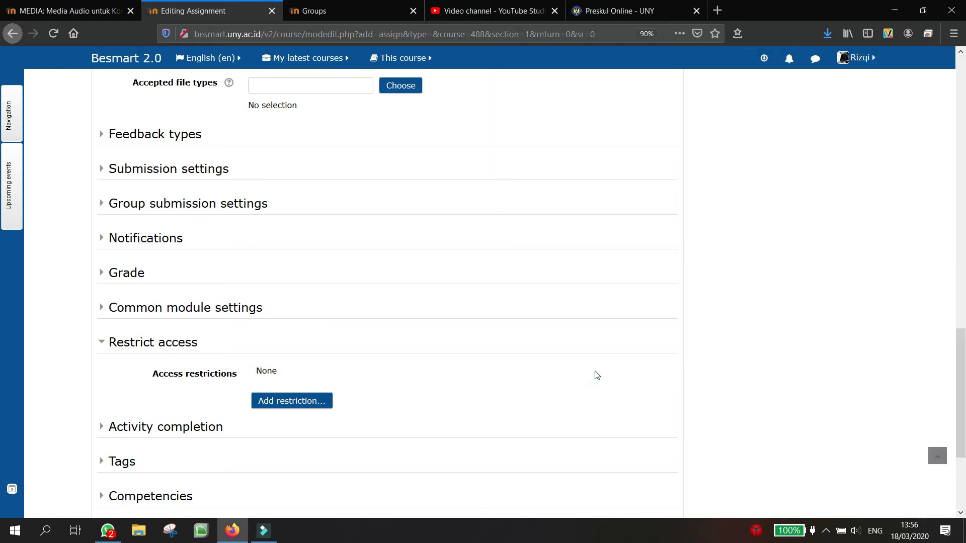
Step: Add a restriction set to the assignment's access restrictions with a Grouping condition set to KELAS A
left_click(291, 401)
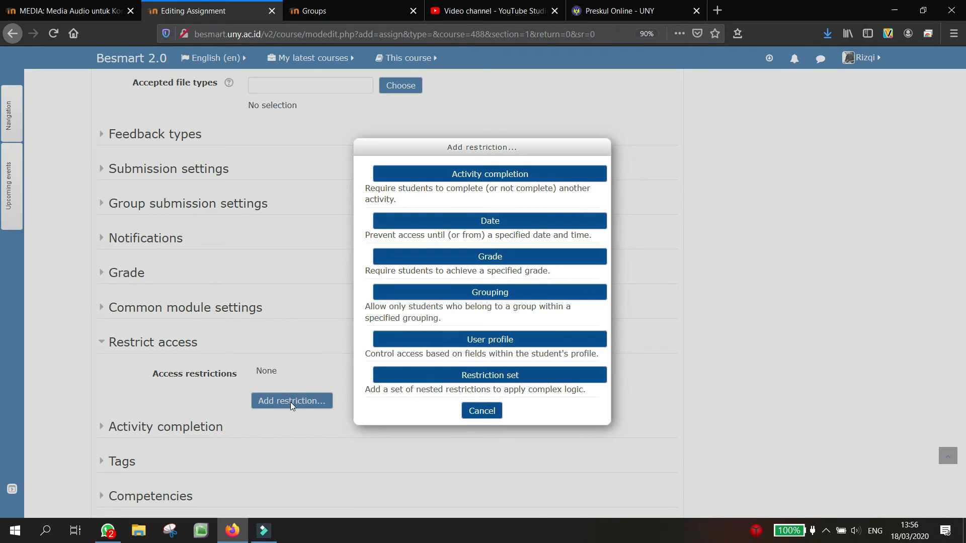
left_click(407, 383)
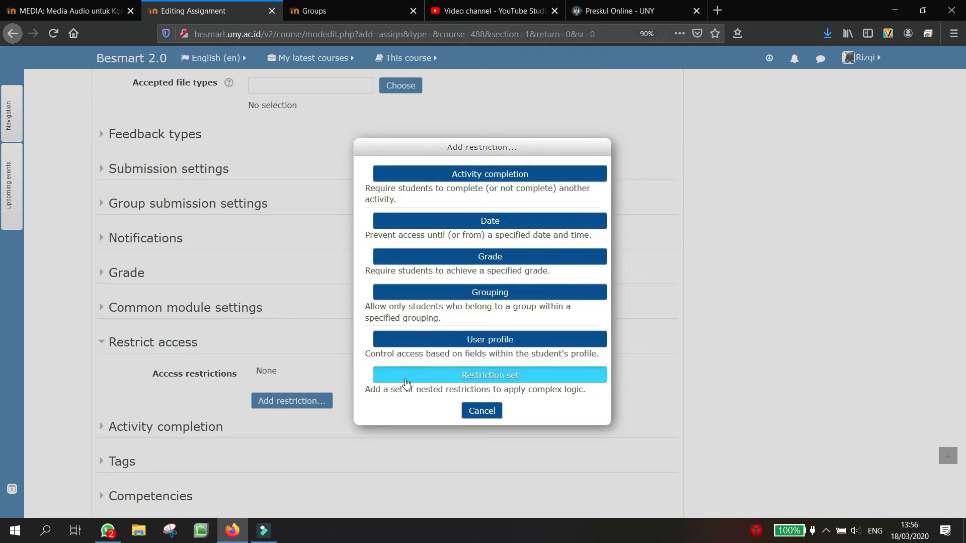
scroll(406, 379, "down", 3)
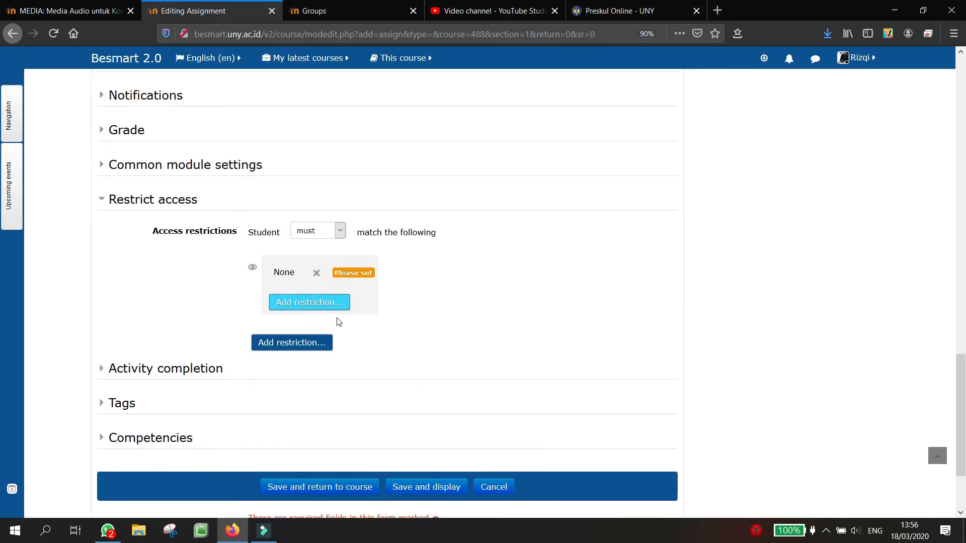
left_click(327, 304)
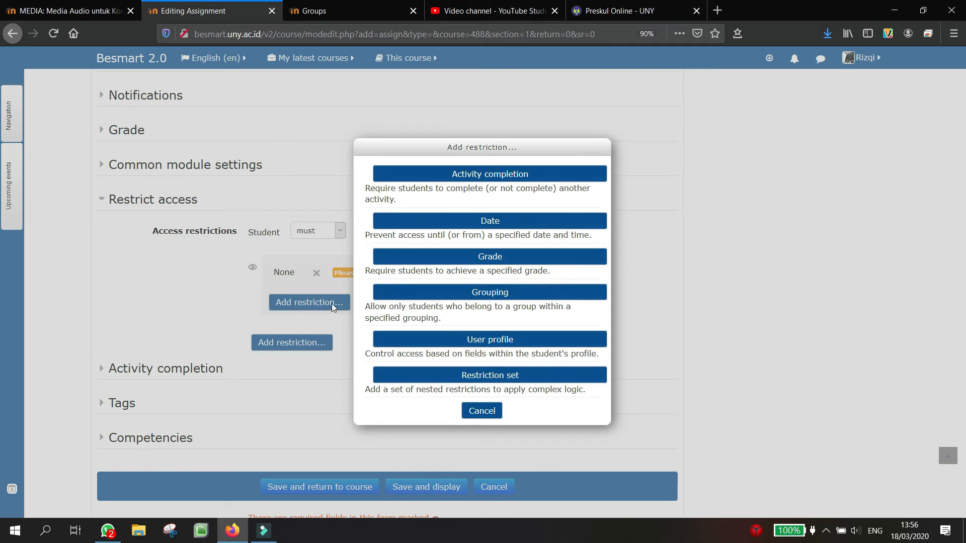
left_click(430, 297)
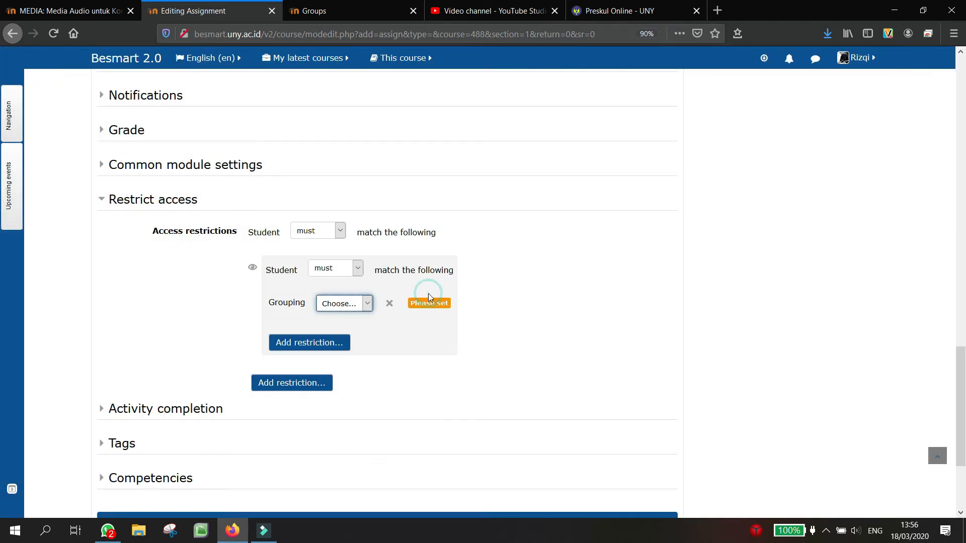
left_click(333, 305)
left_click(331, 331)
Step: Add a Date condition to the KELAS A restriction set that allows access from 19 March 2020, 07:00
left_click(323, 344)
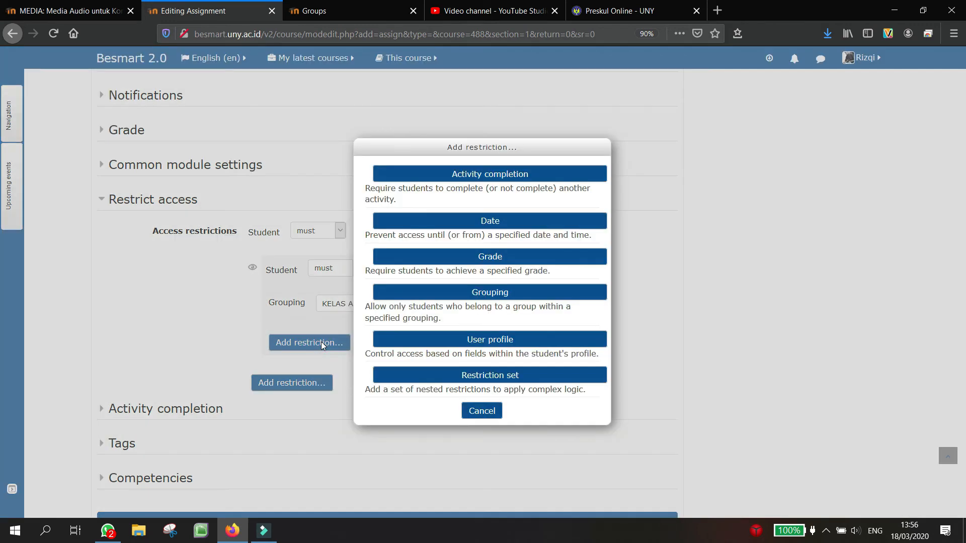
left_click(496, 218)
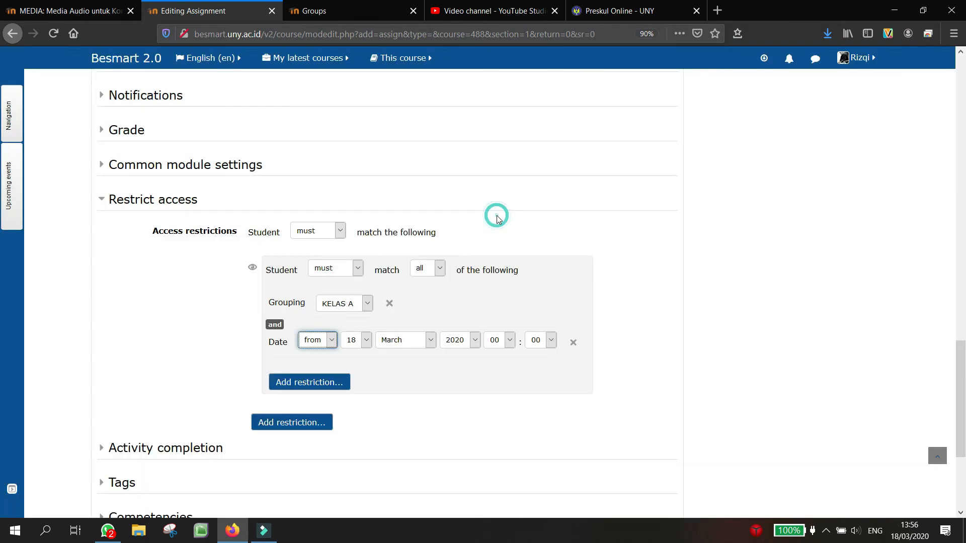
left_click(363, 340)
left_click(354, 316)
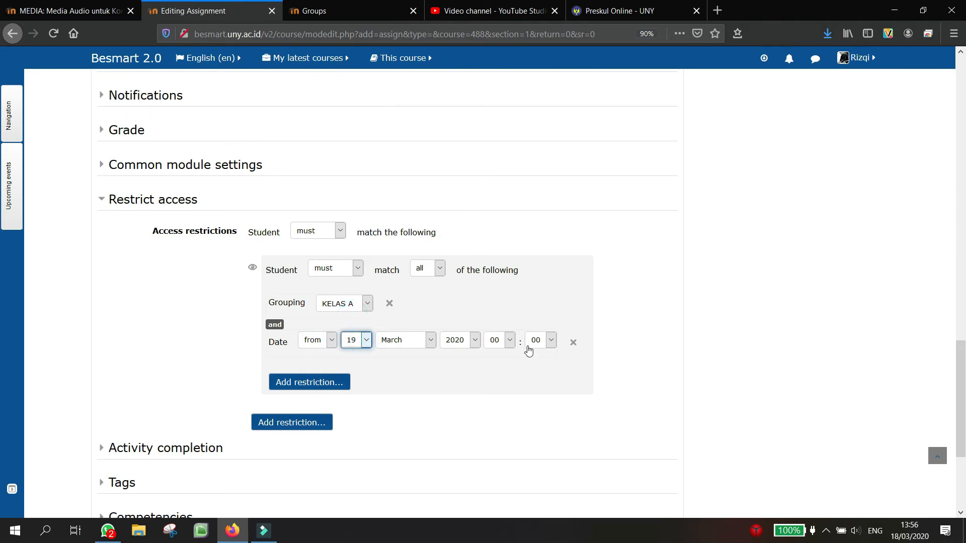
left_click(510, 342)
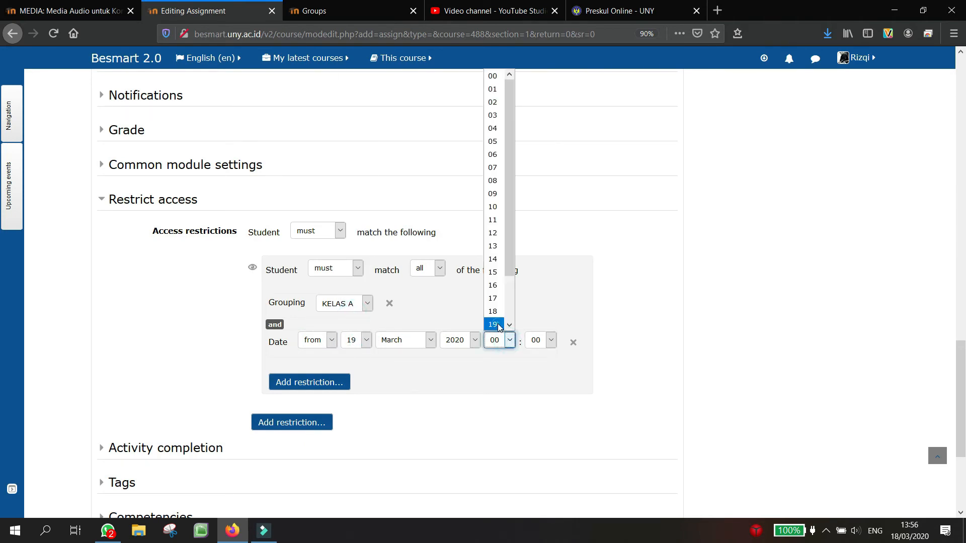
left_click(492, 325)
left_click(503, 340)
left_click(494, 168)
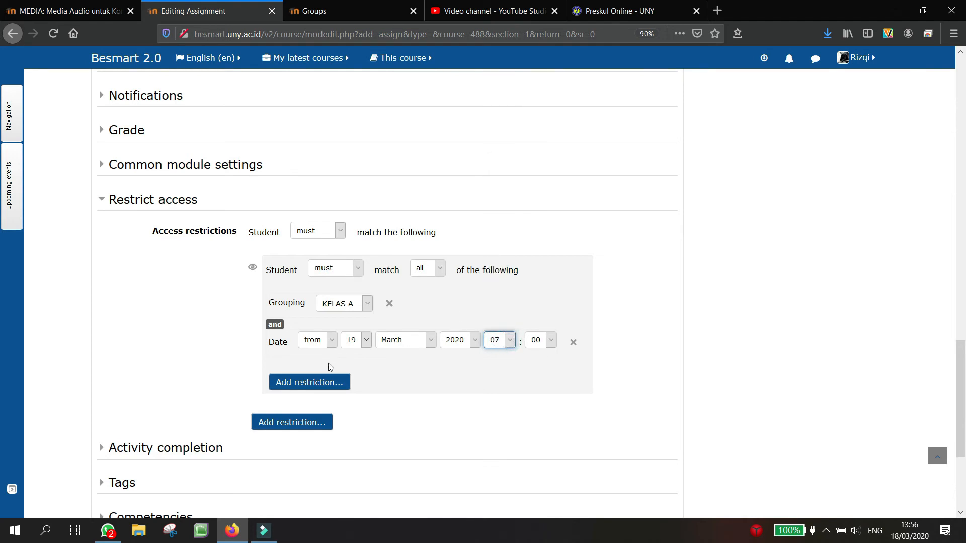
Step: Add a second Date condition to the KELAS A restriction set that allows access until 19 March 2020, 21:00
left_click(310, 384)
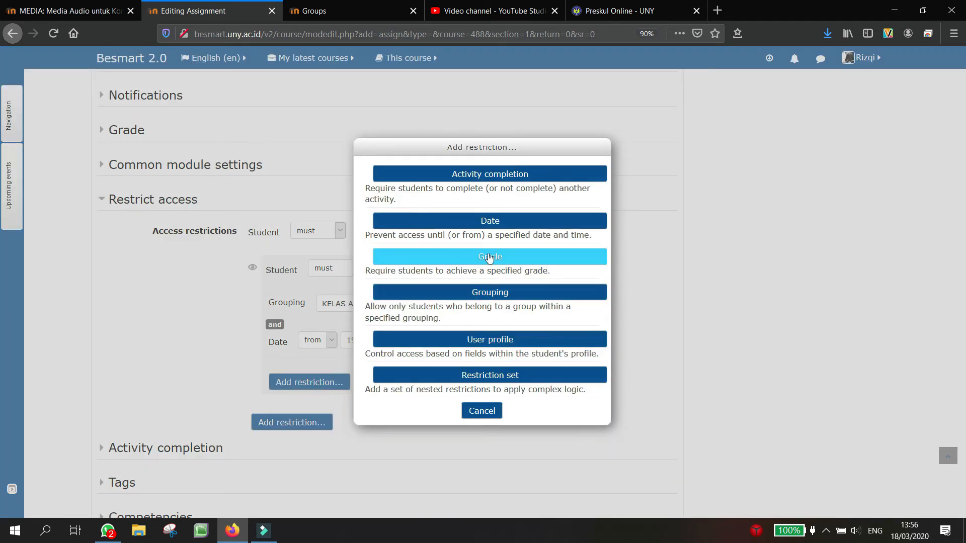
left_click(490, 222)
left_click(333, 379)
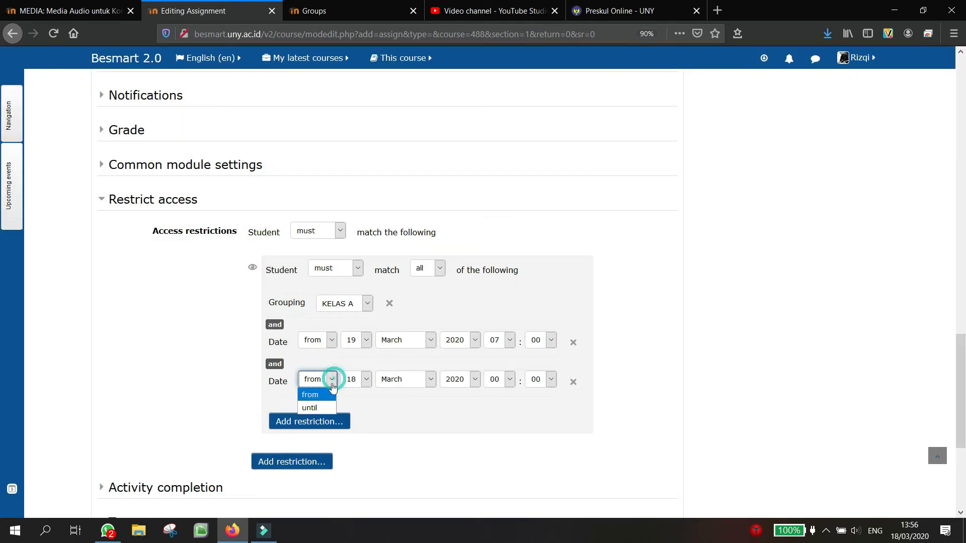
left_click(323, 409)
left_click(359, 382)
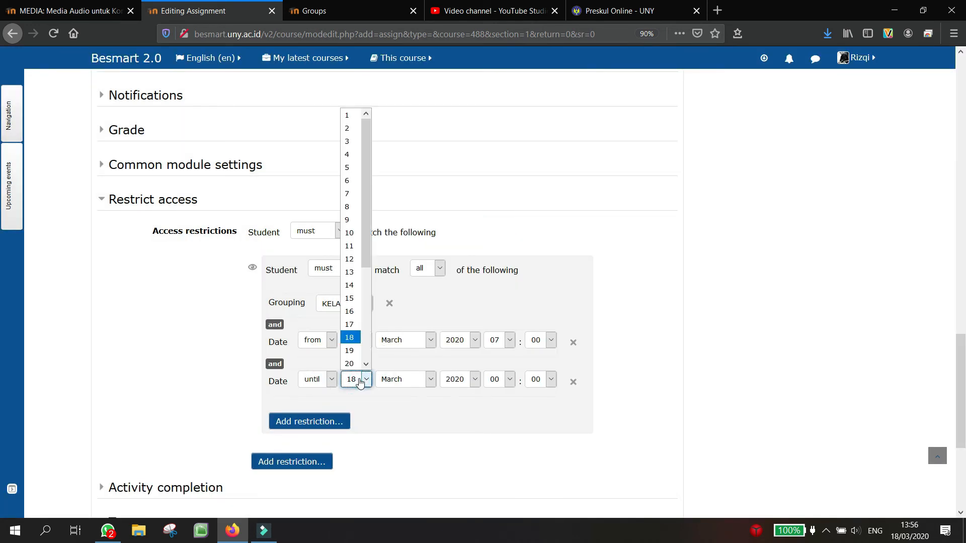
left_click(359, 350)
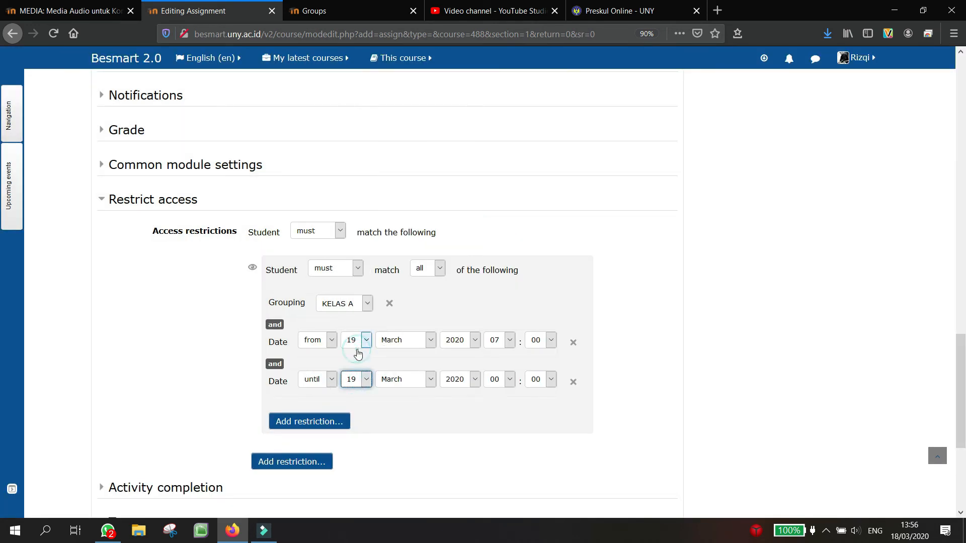
left_click(509, 379)
left_click(511, 351)
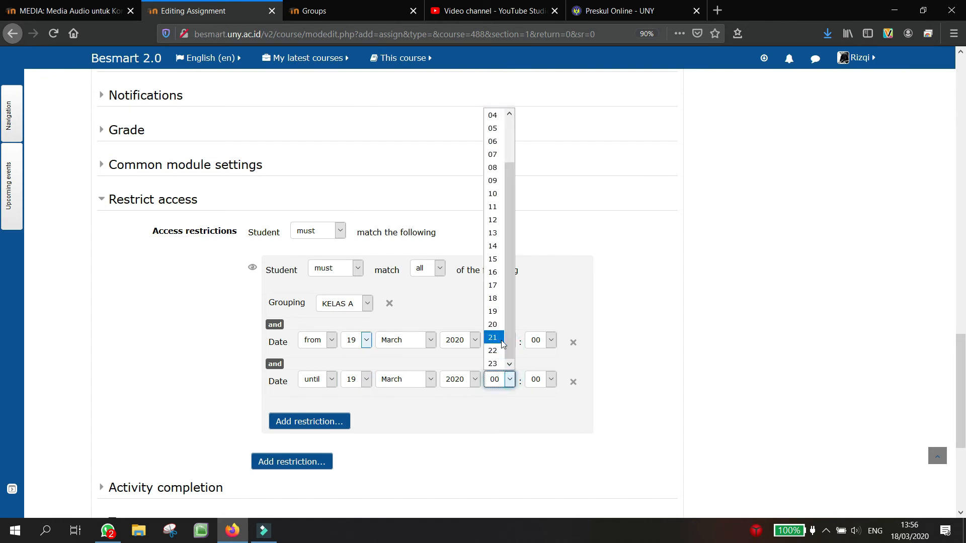
left_click(493, 337)
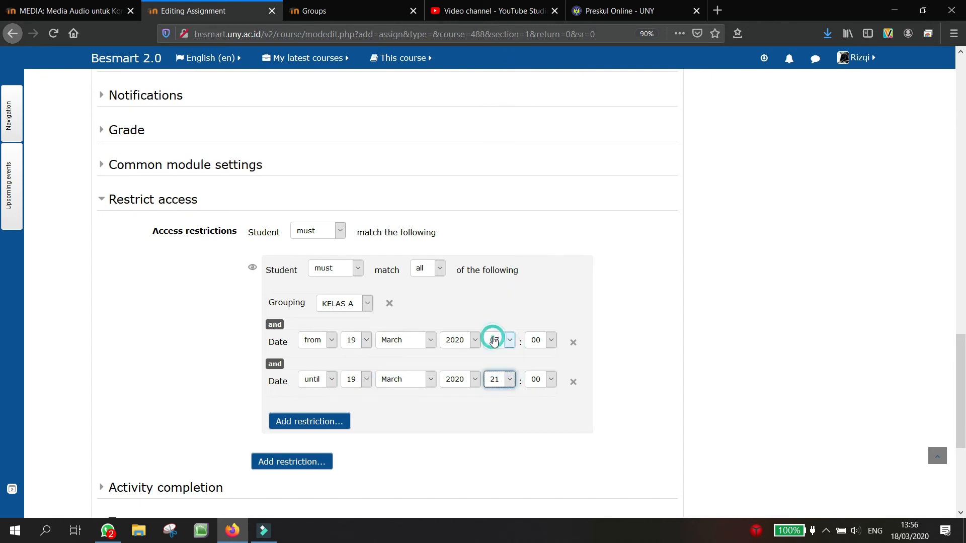
left_click(485, 407)
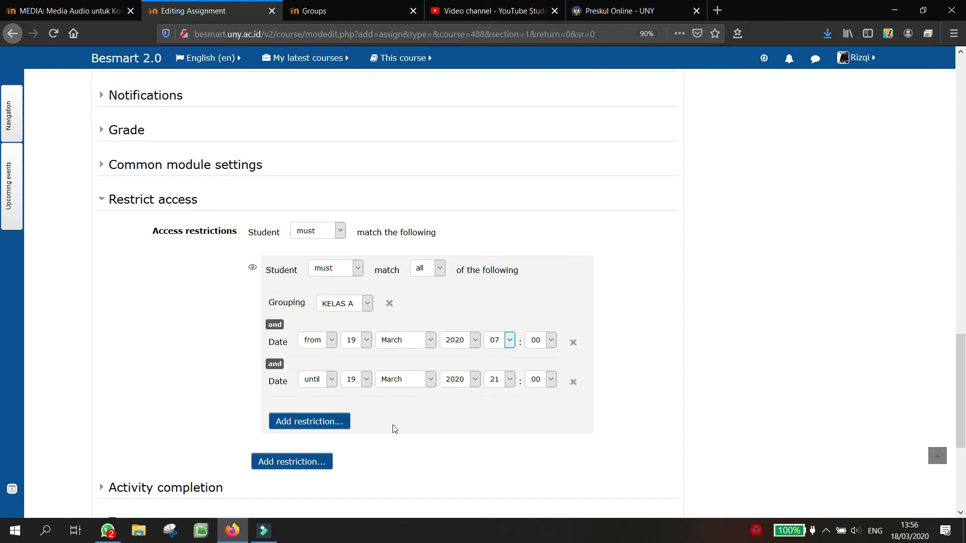
Step: Add a second restriction set to the assignment's access restrictions with a Grouping condition set to KELAS B
scroll(395, 428, "down", 2)
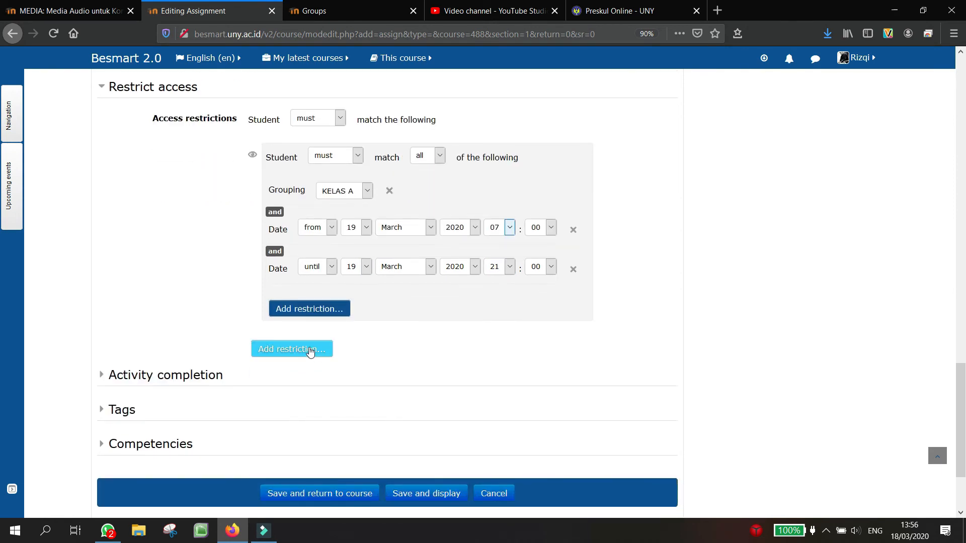
left_click(292, 348)
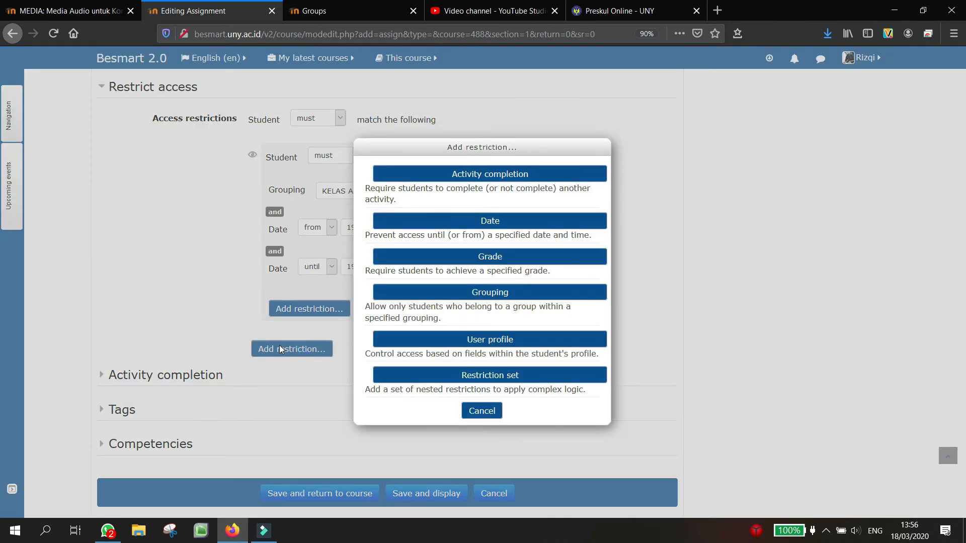
left_click(495, 376)
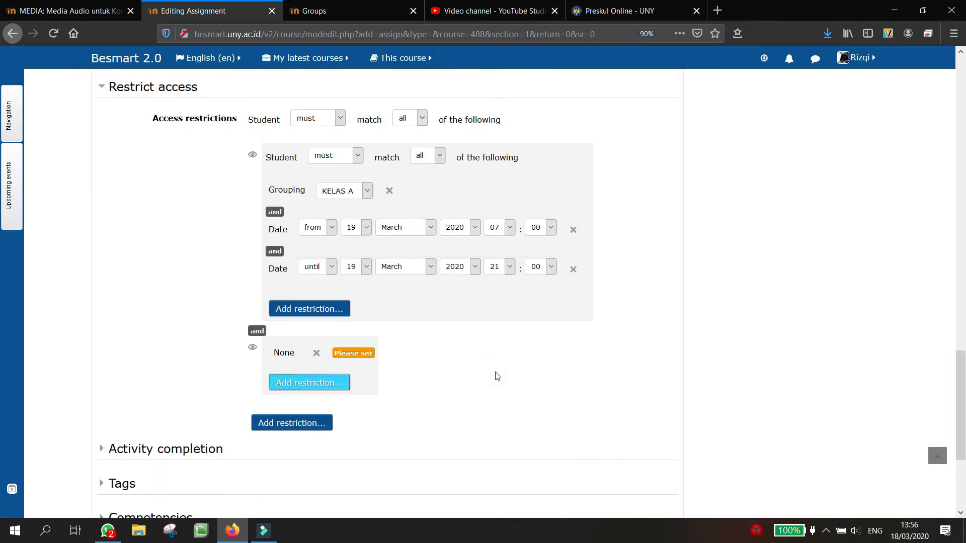
left_click(305, 386)
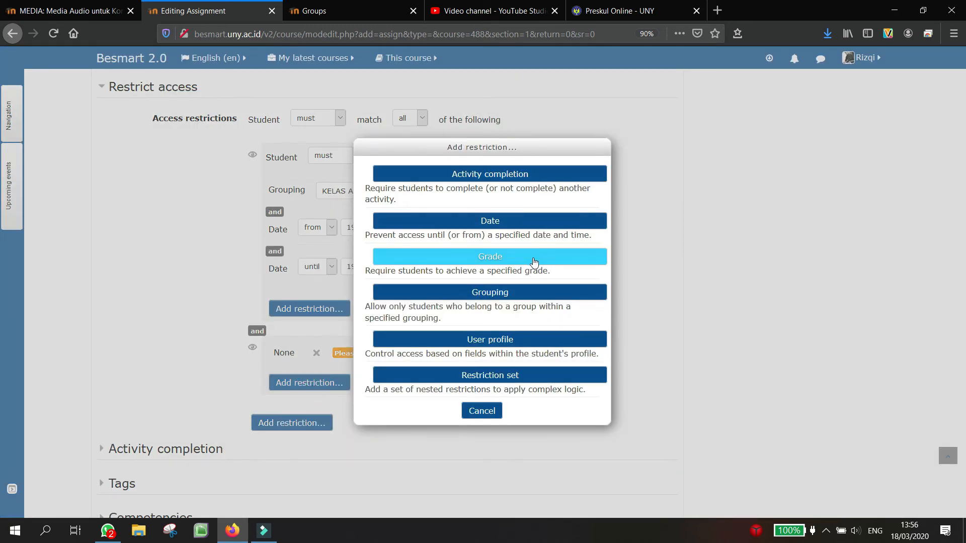
left_click(508, 294)
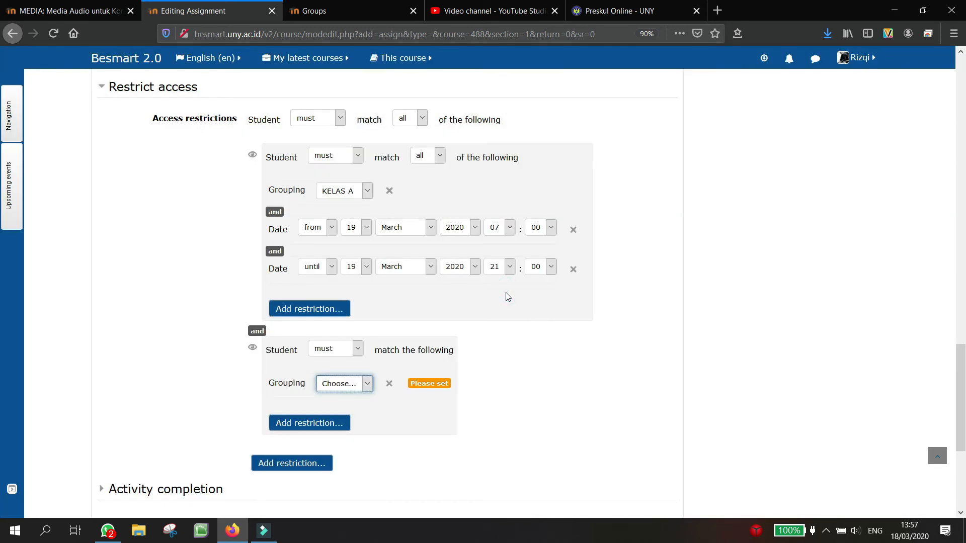
left_click(335, 385)
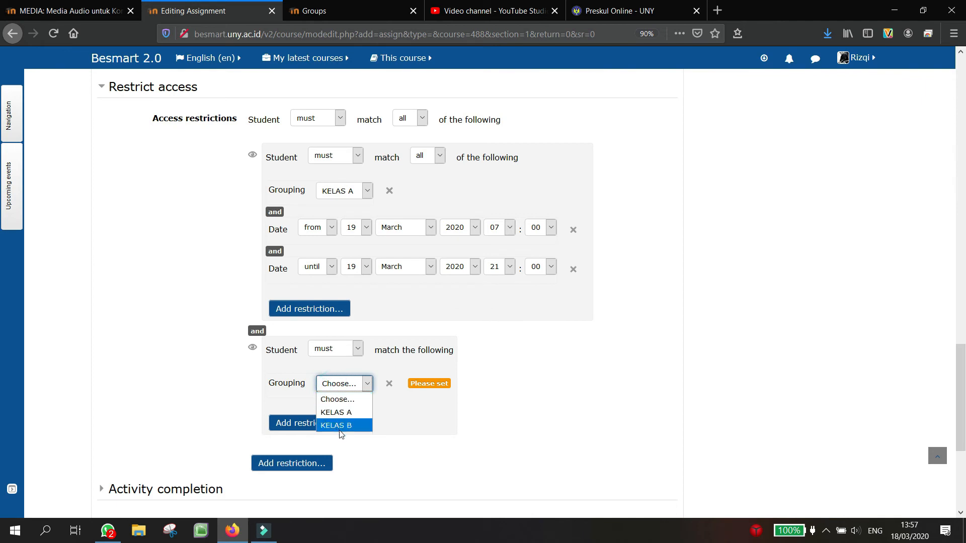
left_click(337, 426)
Step: Add a Date condition to the KELAS B restriction set that allows access from 20 March 2020, 07:00
left_click(323, 422)
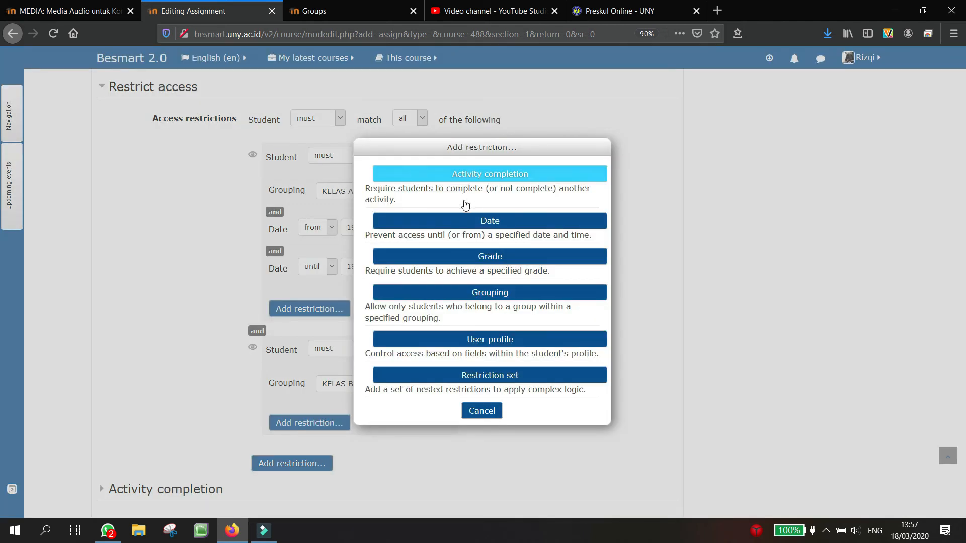
left_click(453, 221)
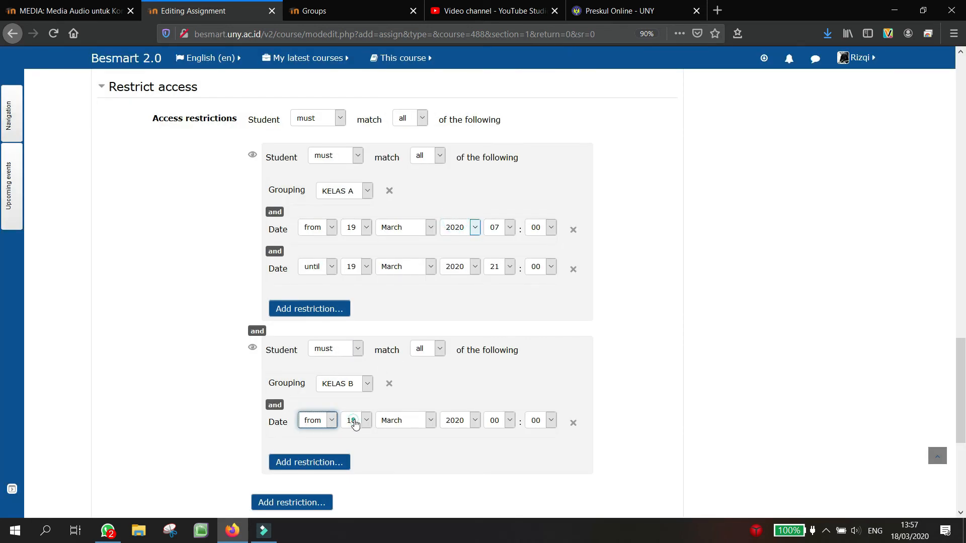
left_click(354, 420)
left_click(358, 407)
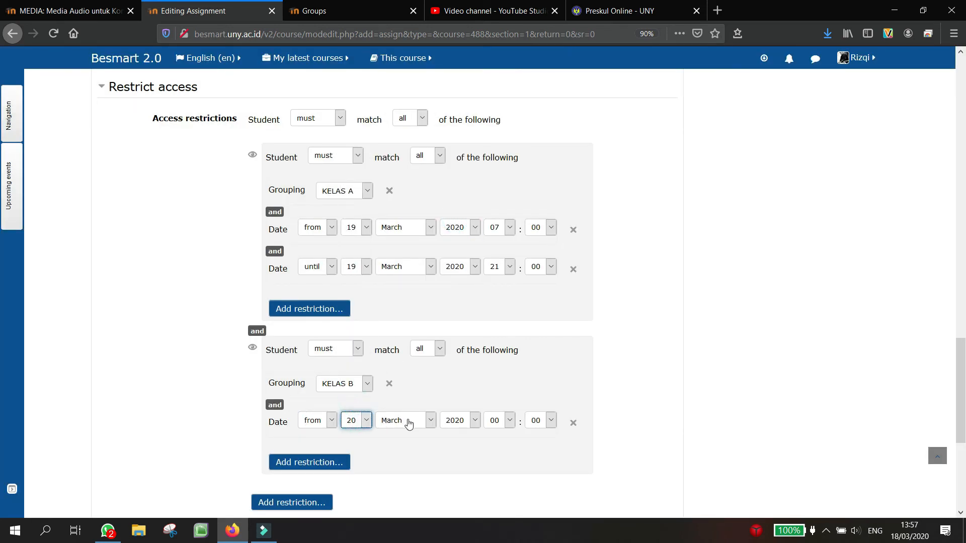
left_click(510, 420)
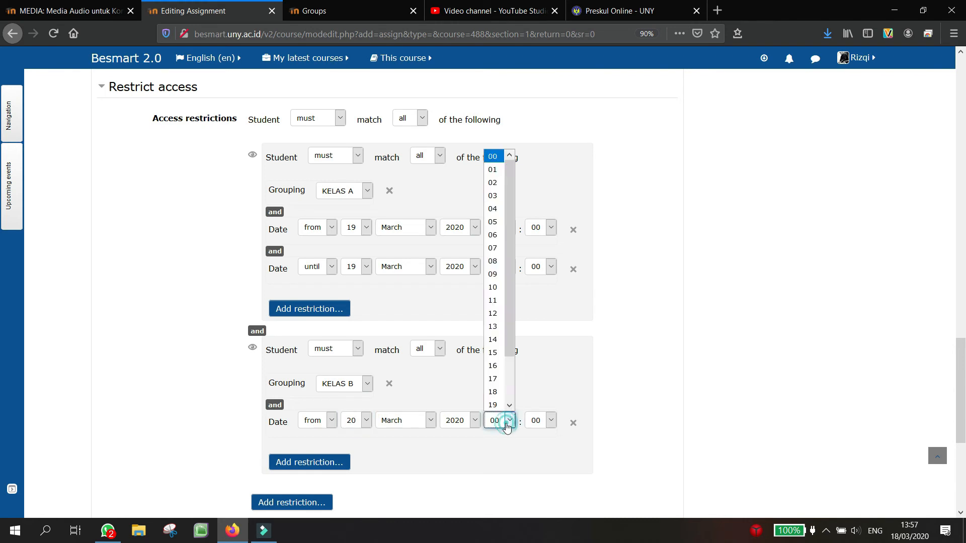
left_click(492, 249)
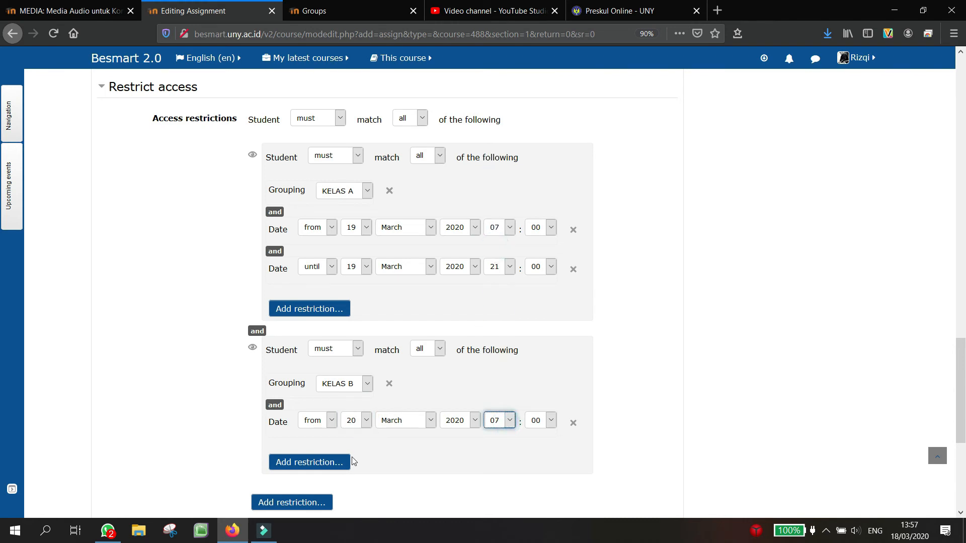
Step: Add a second Date condition to the KELAS B restriction set that allows access until 20 March 2020, 21:00
left_click(340, 463)
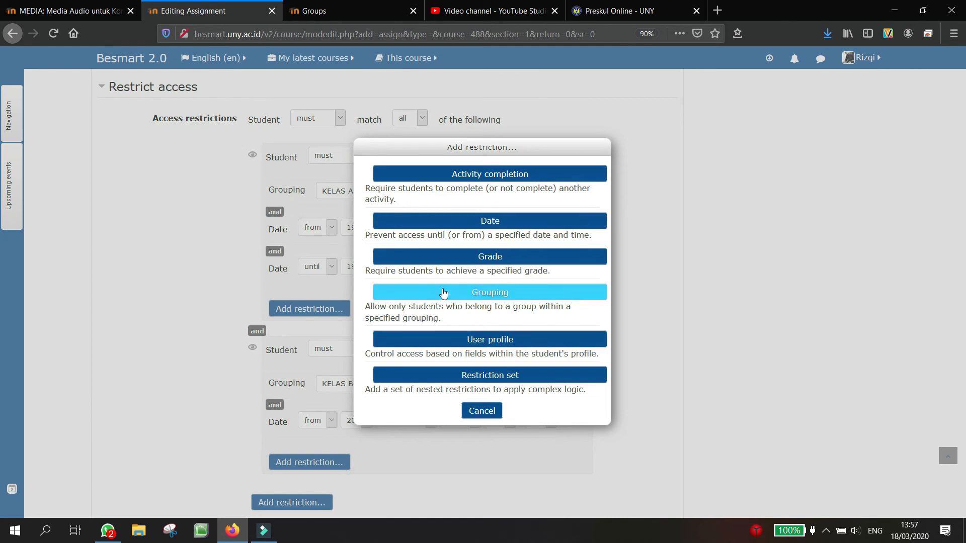
left_click(462, 223)
left_click(322, 467)
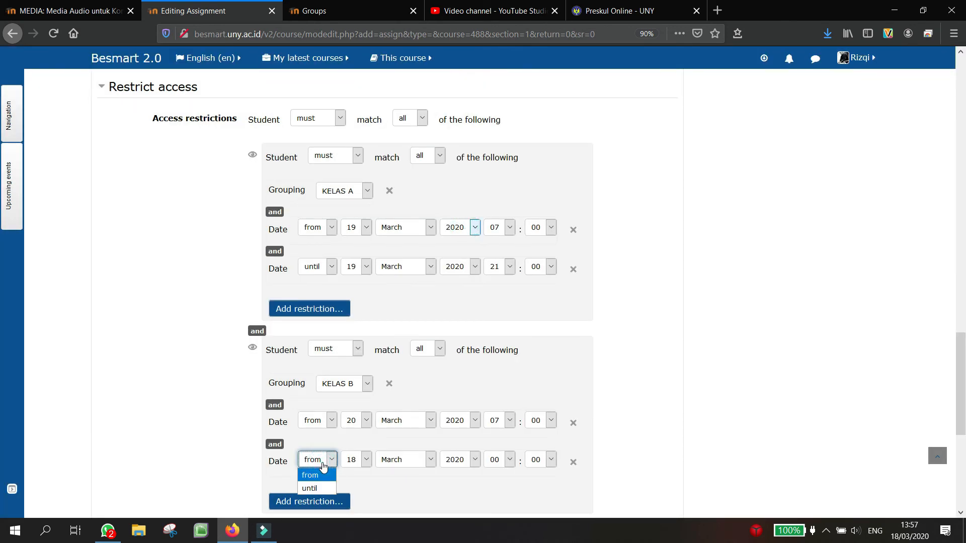
left_click(317, 485)
left_click(354, 467)
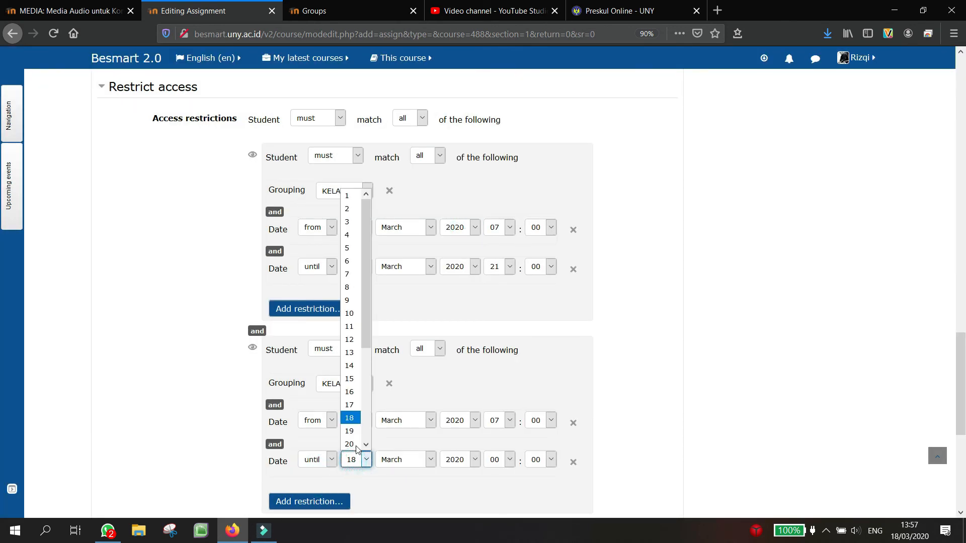
left_click(352, 439)
left_click(495, 463)
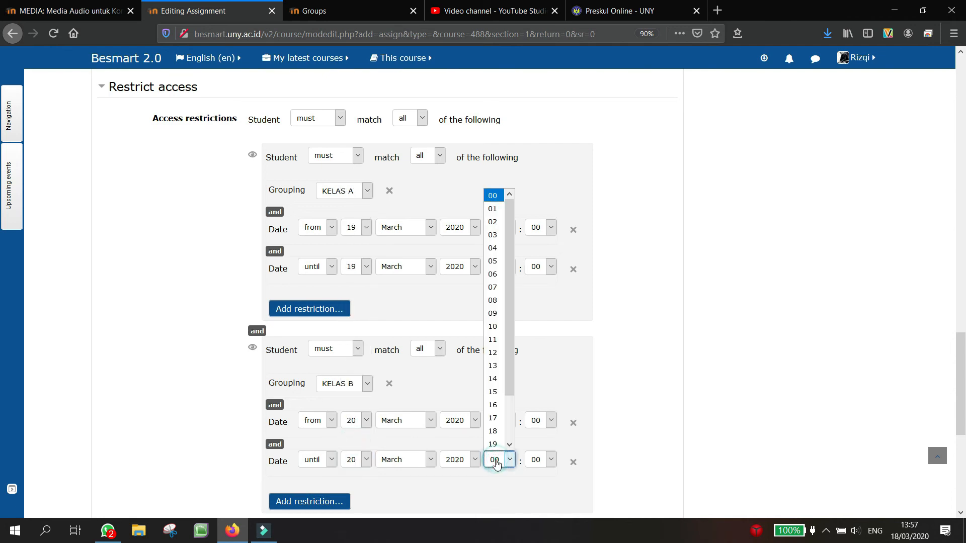
left_click(494, 443)
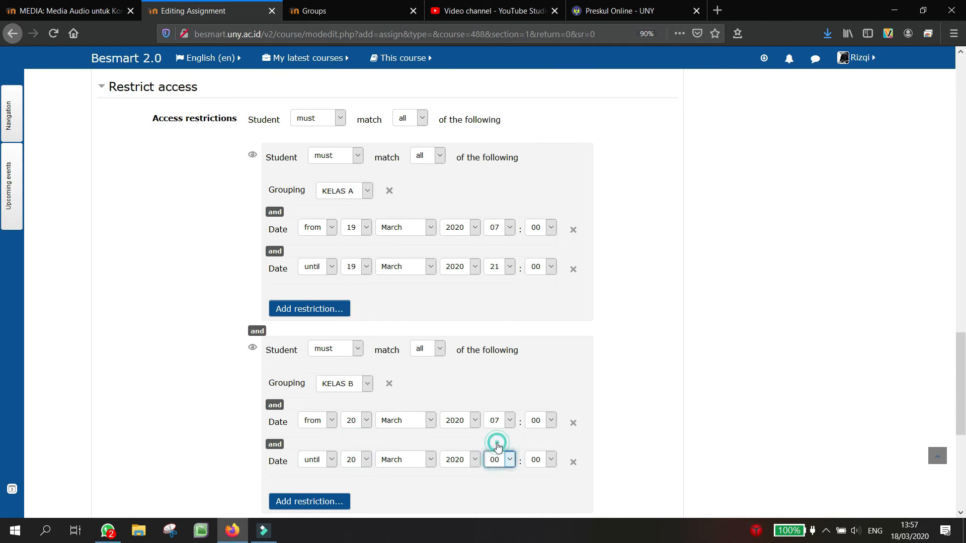
scroll(680, 458, "down", 1)
scroll(681, 461, "down", 1)
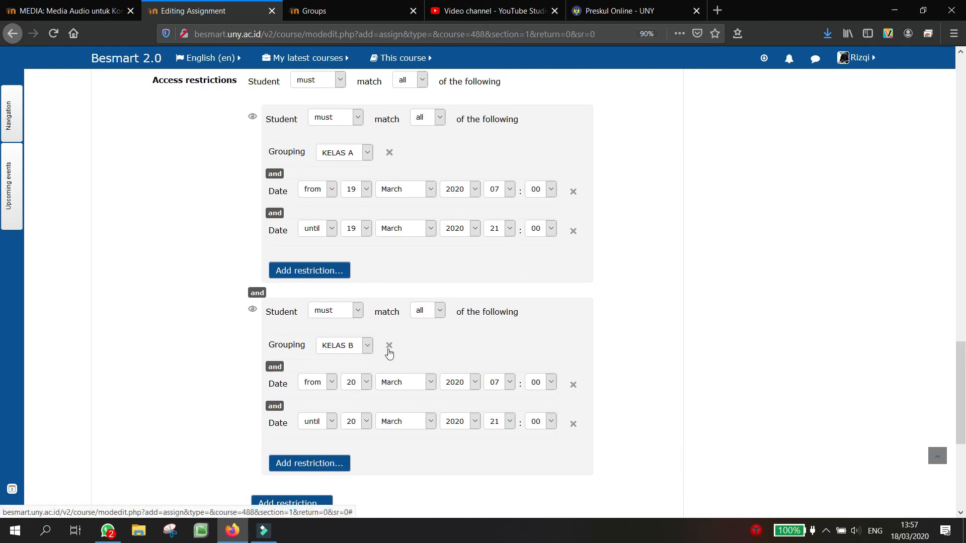
Step: Set the overall access restrictions so that students must match any of the two restriction sets
scroll(389, 352, "up", 2)
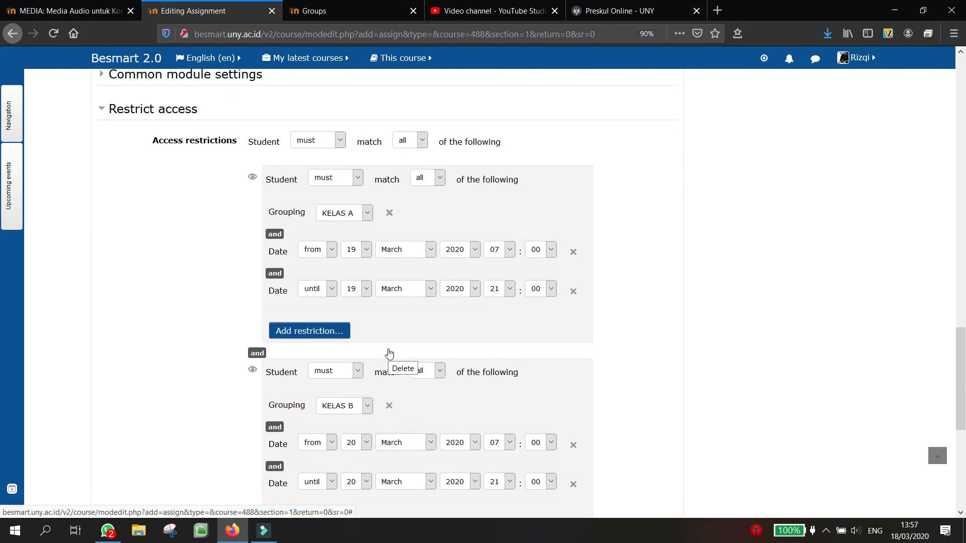
left_click(414, 144)
left_click(406, 166)
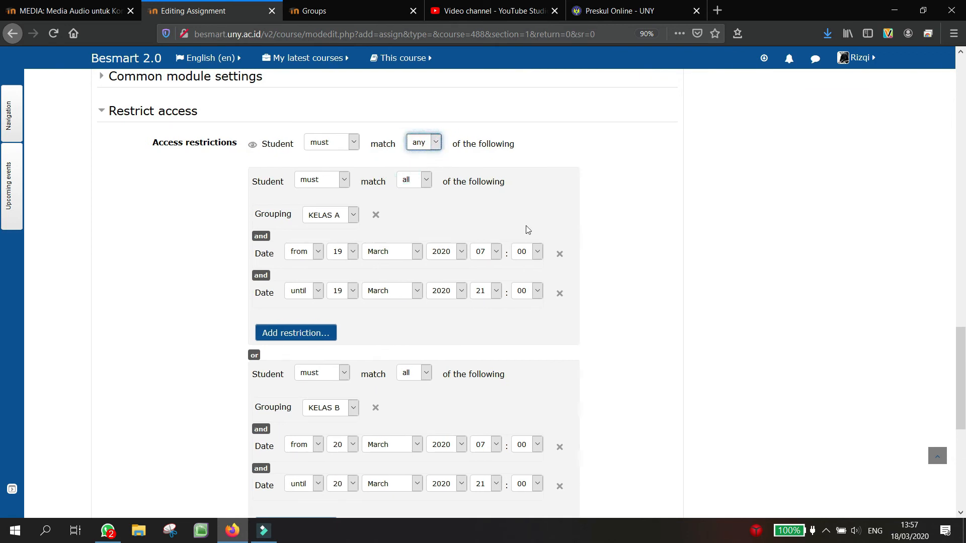
Step: Review the assignment form's description, attached file, availability dates, submission types and access restrictions
scroll(669, 276, "down", 3)
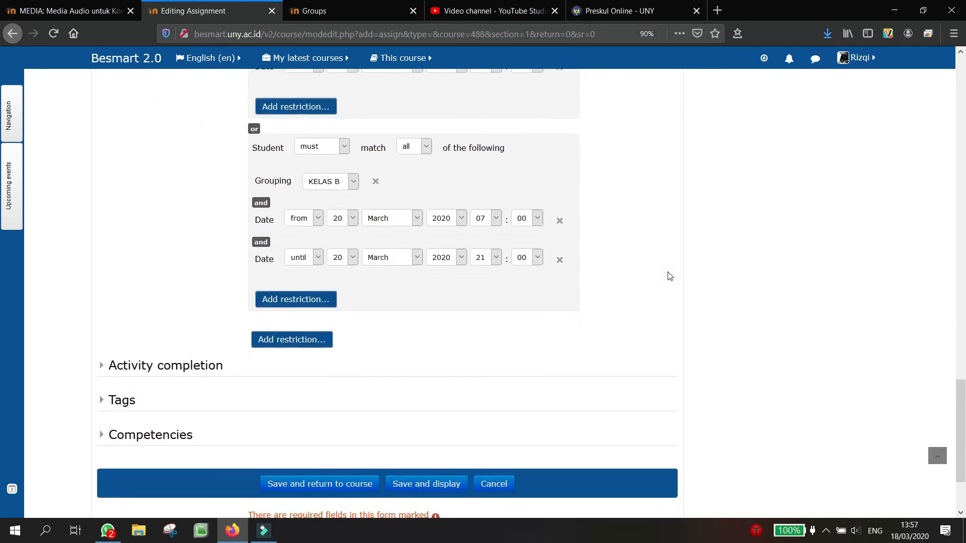
scroll(669, 276, "up", 10)
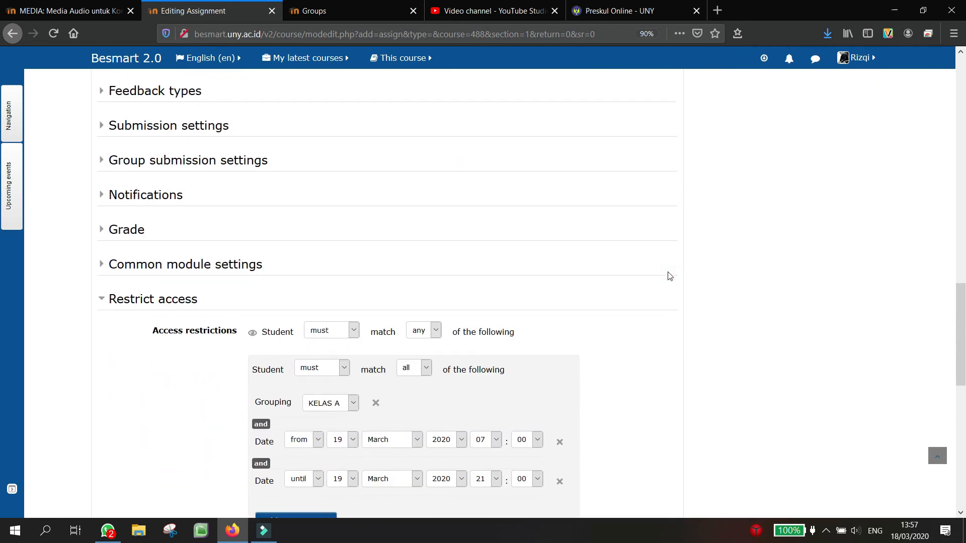
scroll(670, 276, "up", 5)
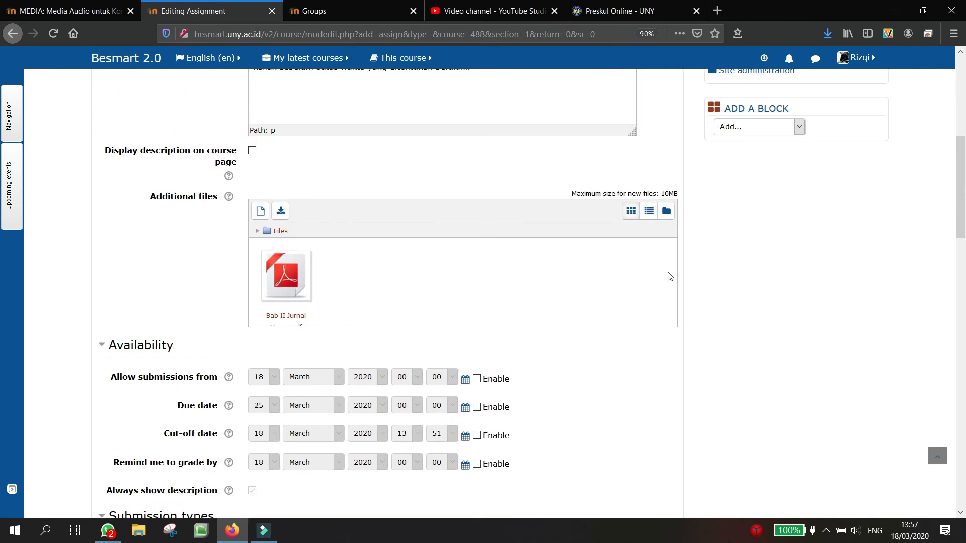
scroll(670, 276, "up", 4)
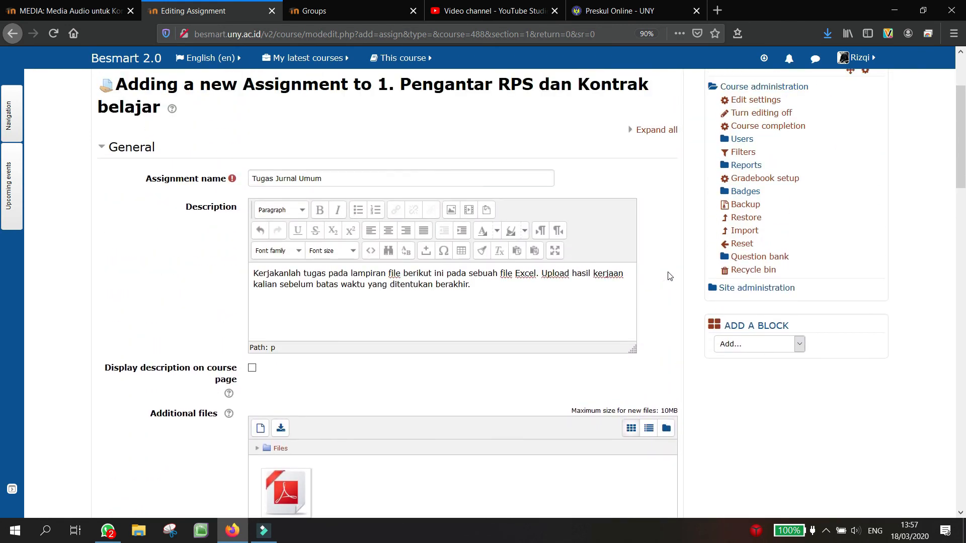
scroll(669, 276, "down", 7)
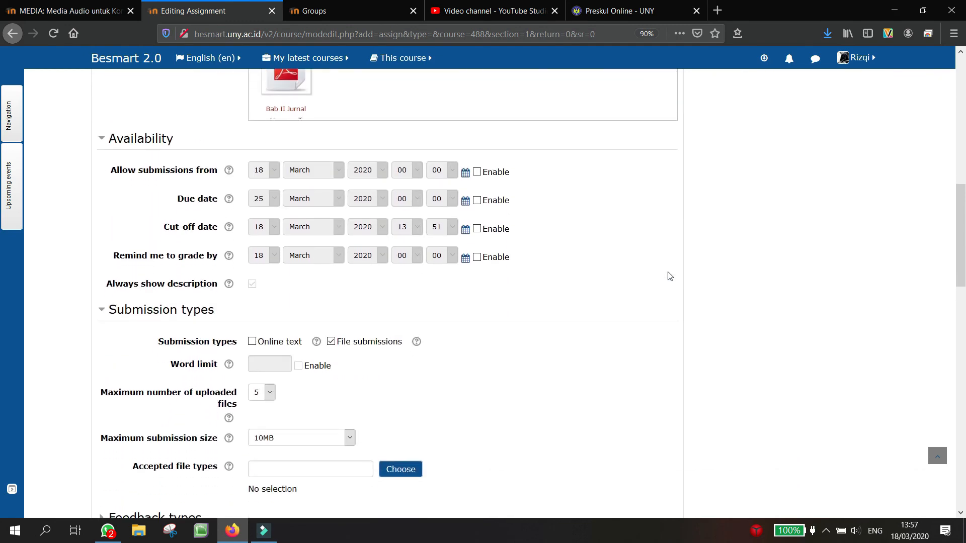
scroll(669, 276, "down", 8)
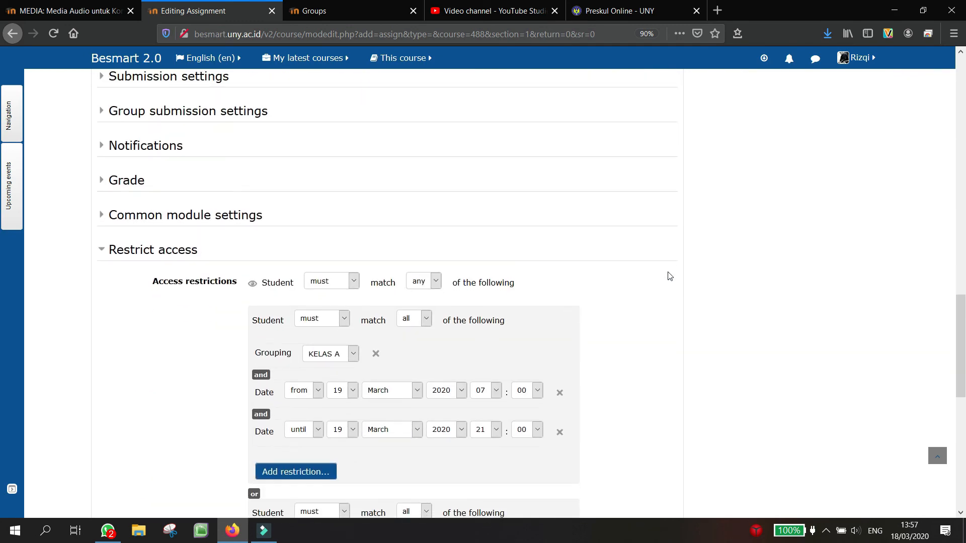
scroll(669, 275, "down", 2)
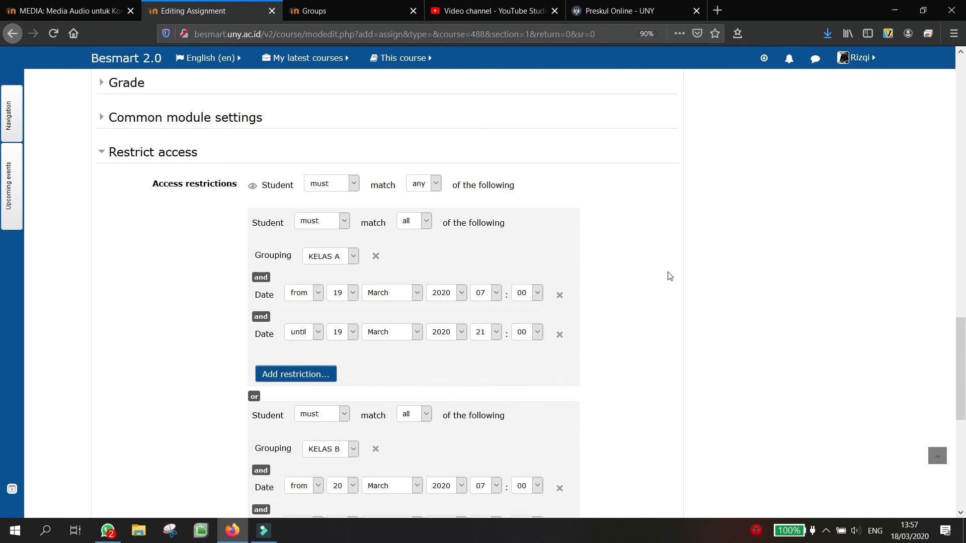
scroll(670, 275, "up", 7)
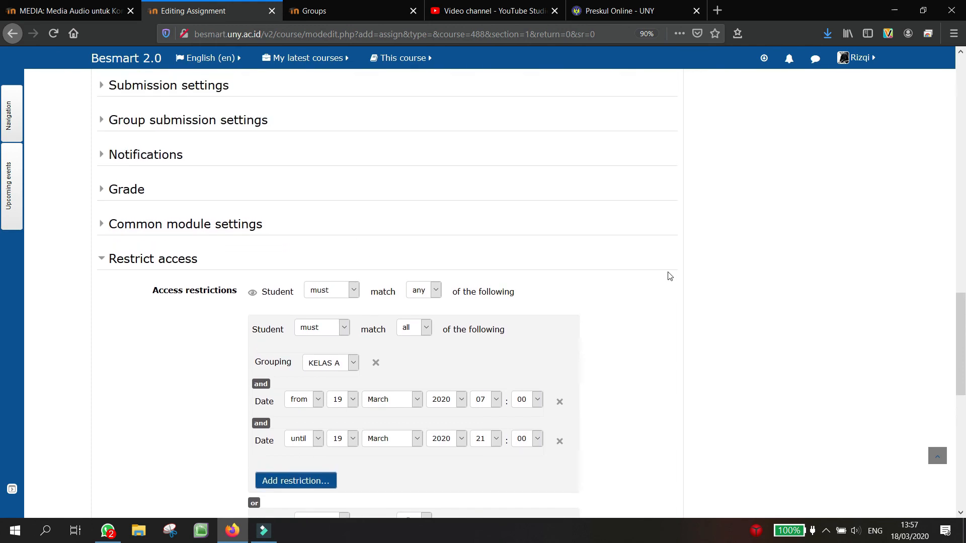
scroll(669, 275, "up", 4)
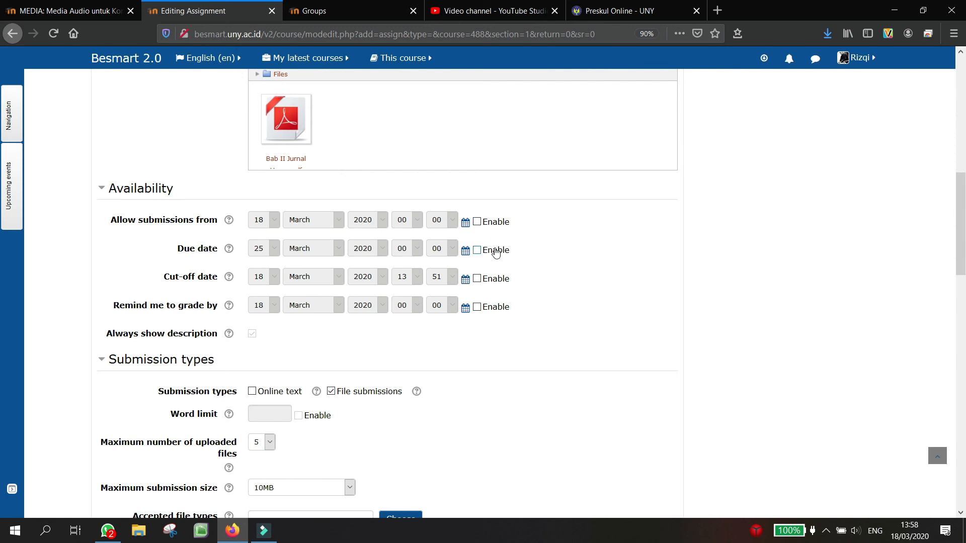
scroll(565, 338, "down", 12)
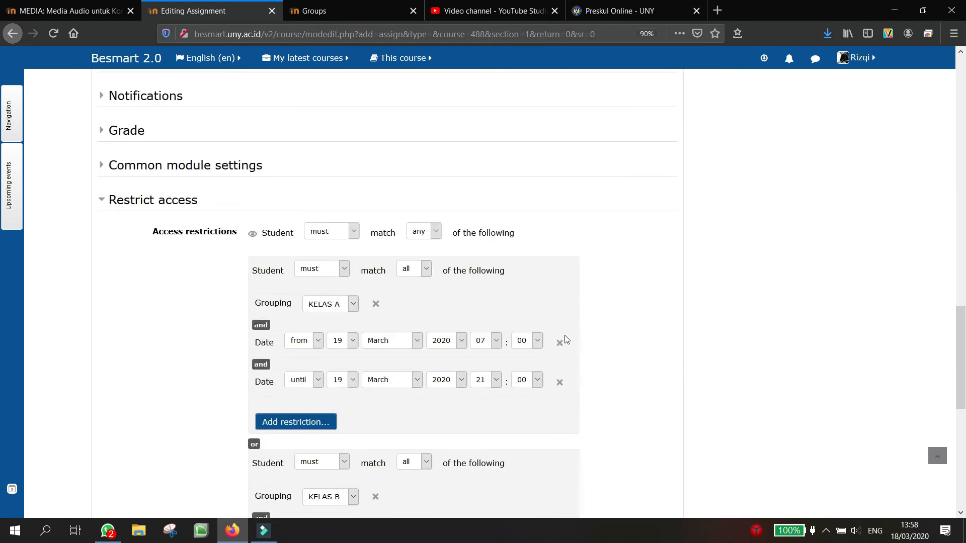
Step: Save the assignment with a return to the course page, and open Tugas Jurnal Umum from section 1
scroll(565, 339, "down", 8)
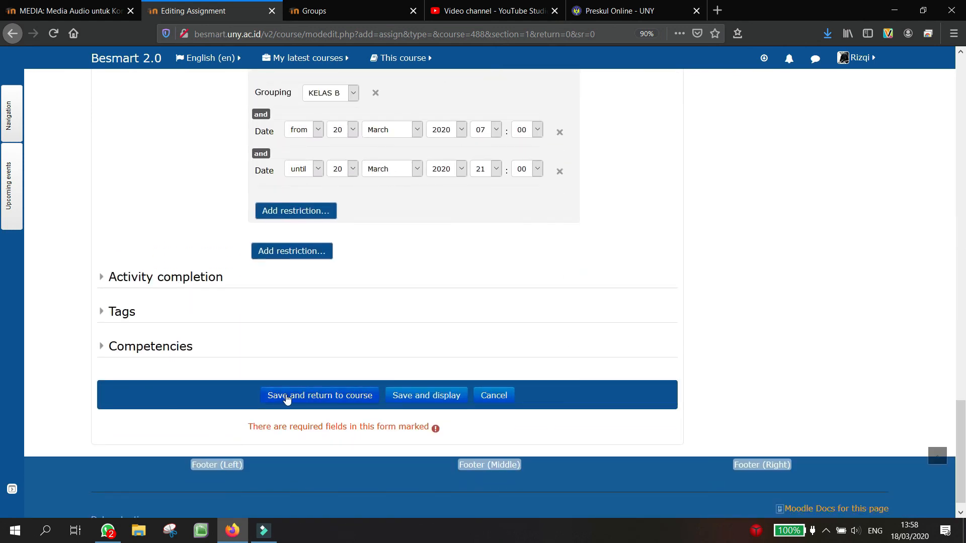
left_click(287, 396)
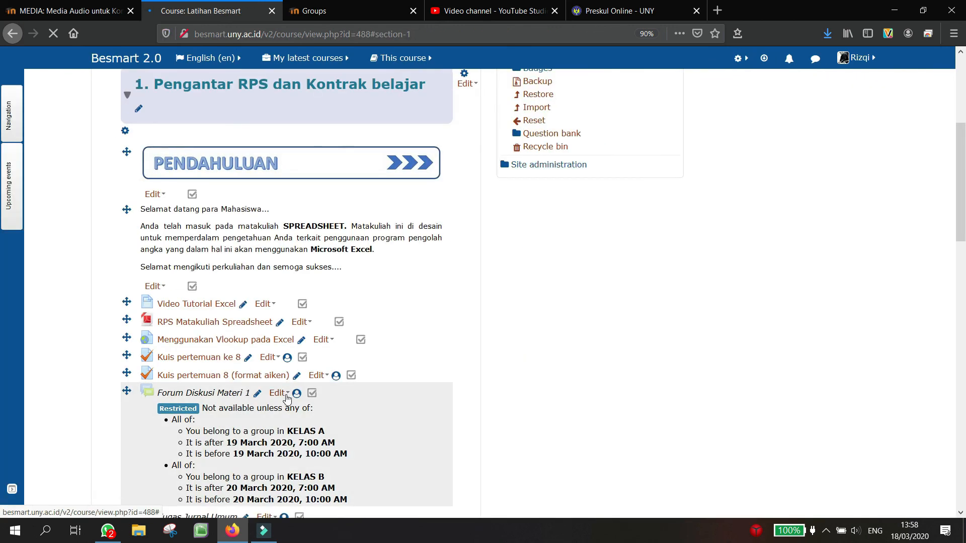
scroll(288, 398, "down", 1)
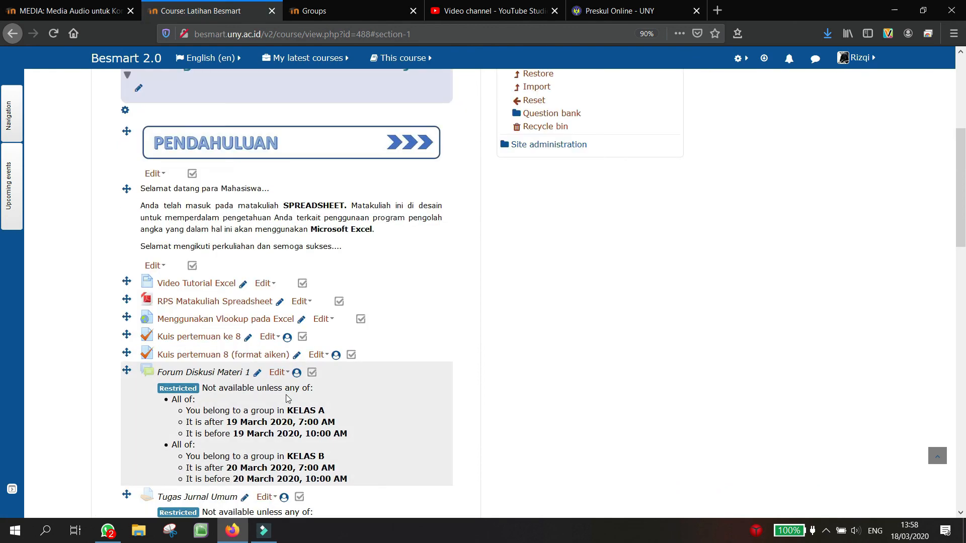
scroll(202, 407, "down", 3)
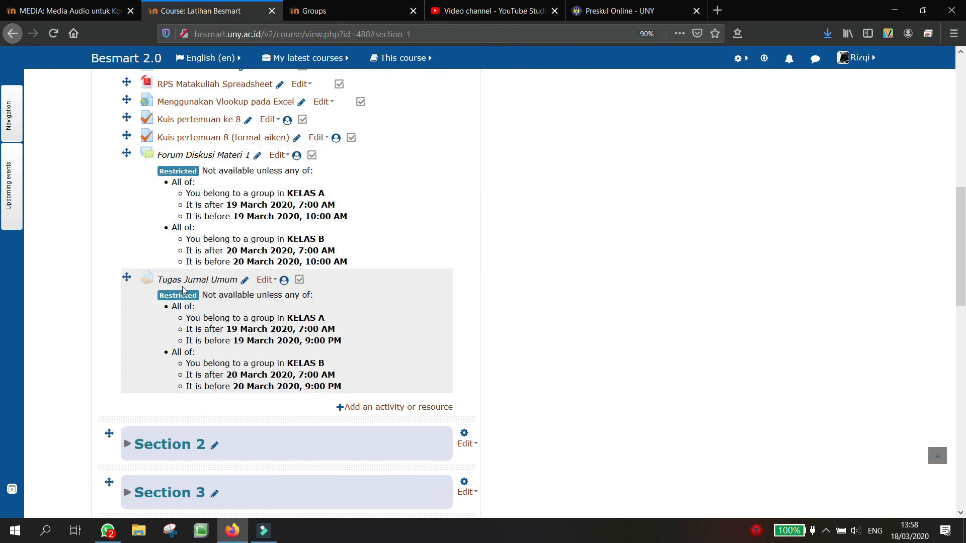
left_click(190, 283)
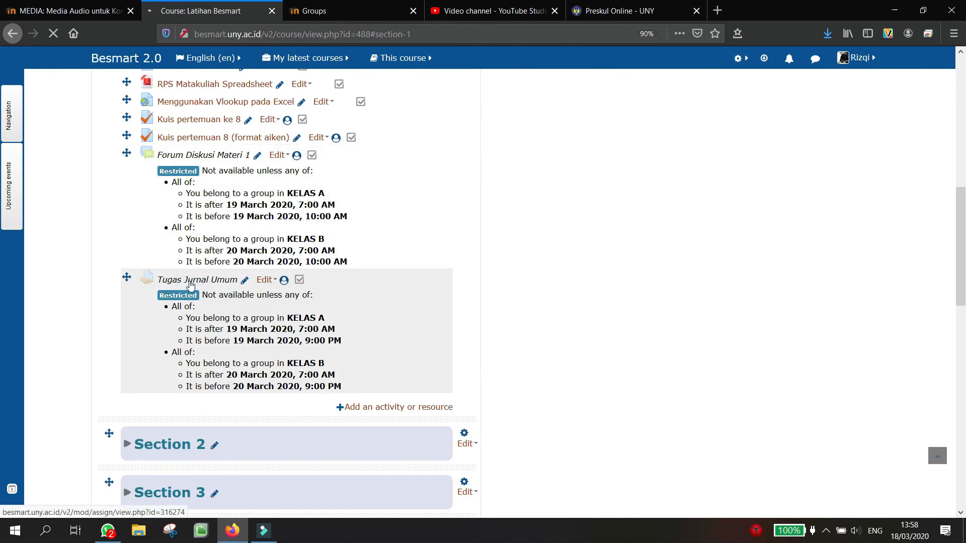